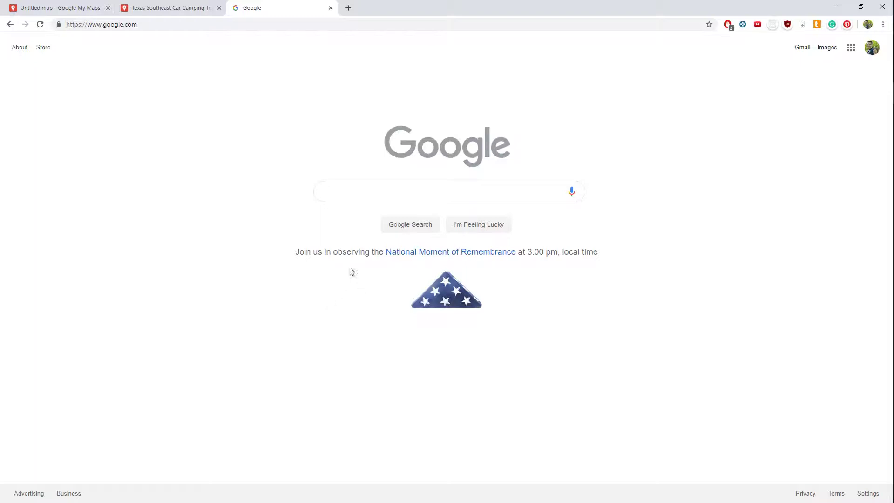
# - Search Google for "my maps"
pyautogui.click(338, 186)
pyautogui.write('my maps')
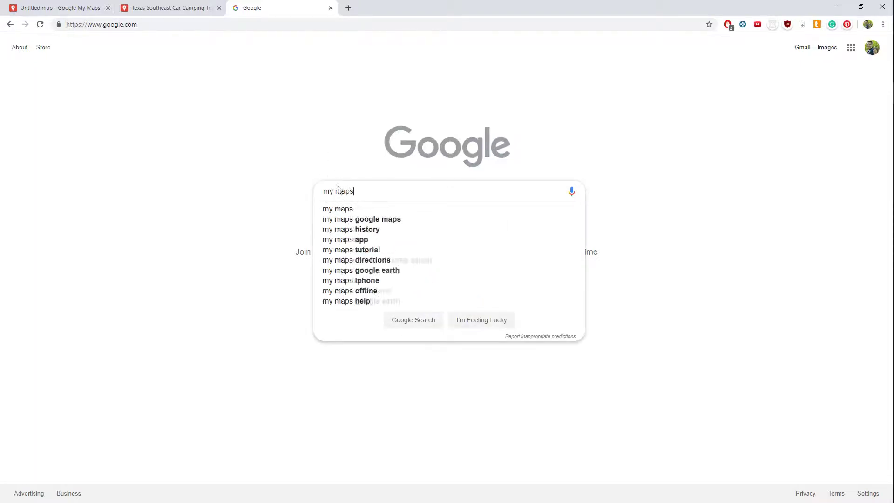
pyautogui.press('Return')
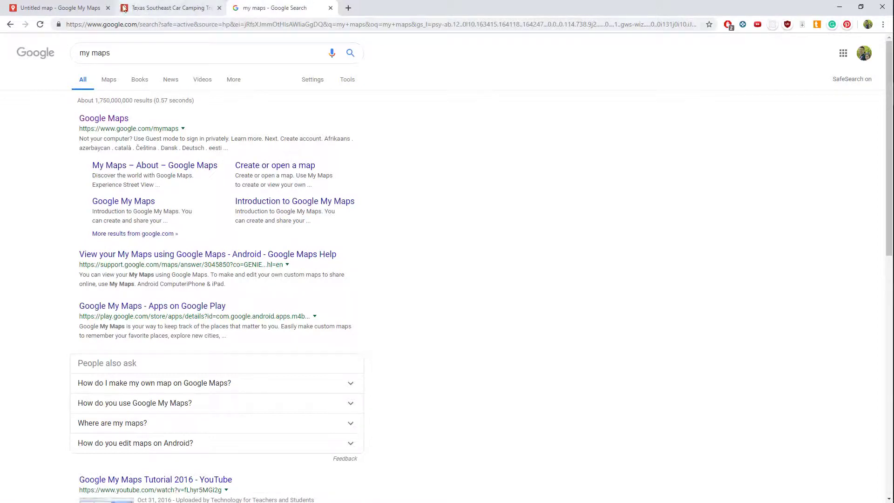
# - Open the Google My Maps home page in a new browser tab
pyautogui.hotkey('ctrl', 't')
pyautogui.write('mymaps')
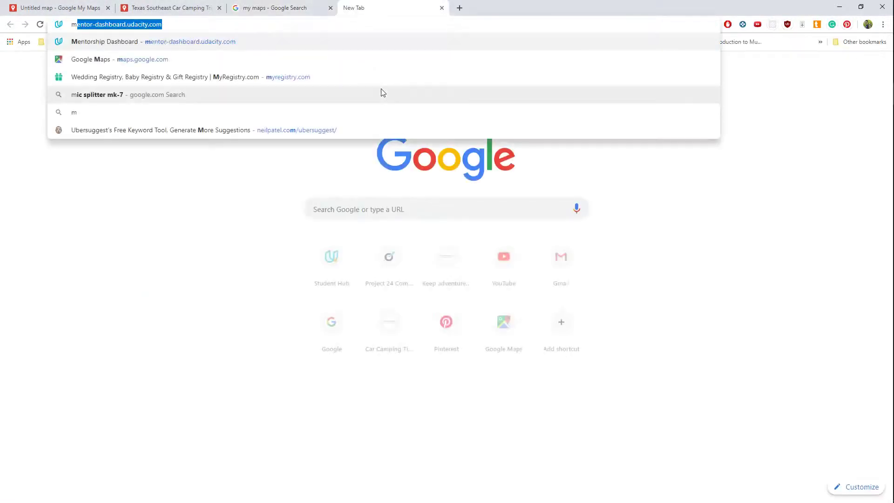
pyautogui.press('Return')
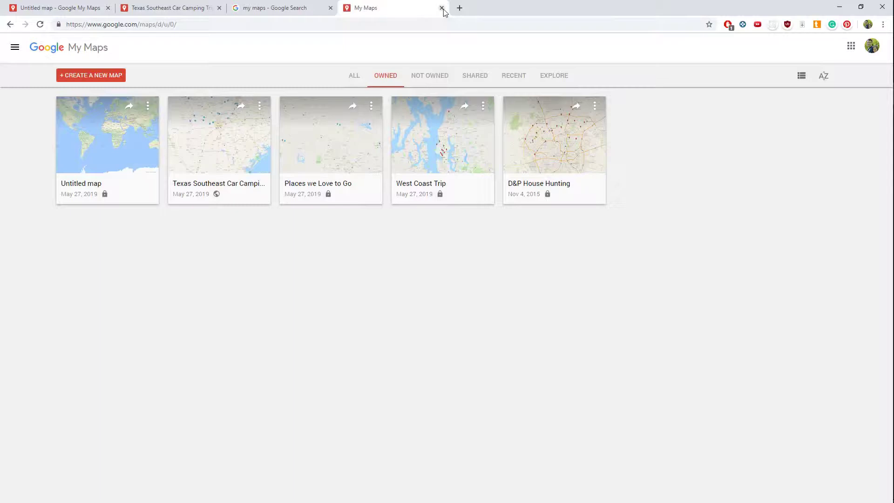
# - Return to the Google search results and examine the google.com/mymaps address of the first result
pyautogui.click(296, 8)
pyautogui.moveTo(177, 130); pyautogui.dragTo(71, 132)
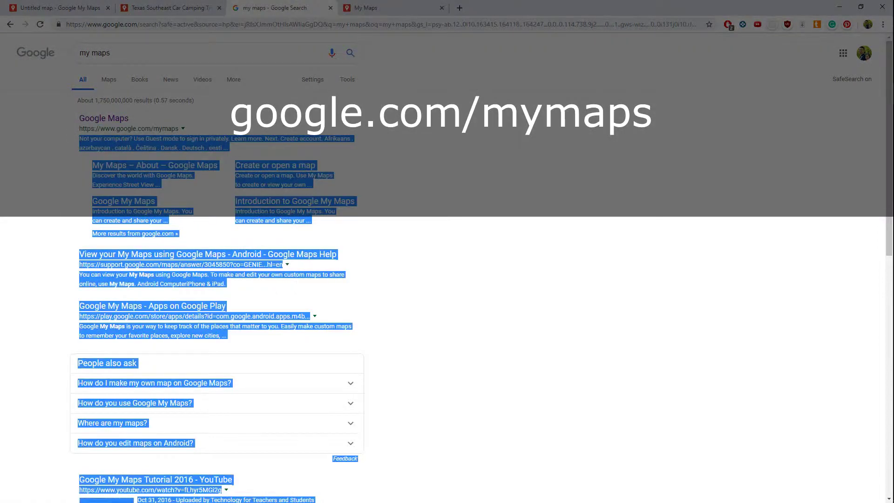
pyautogui.click(382, 165)
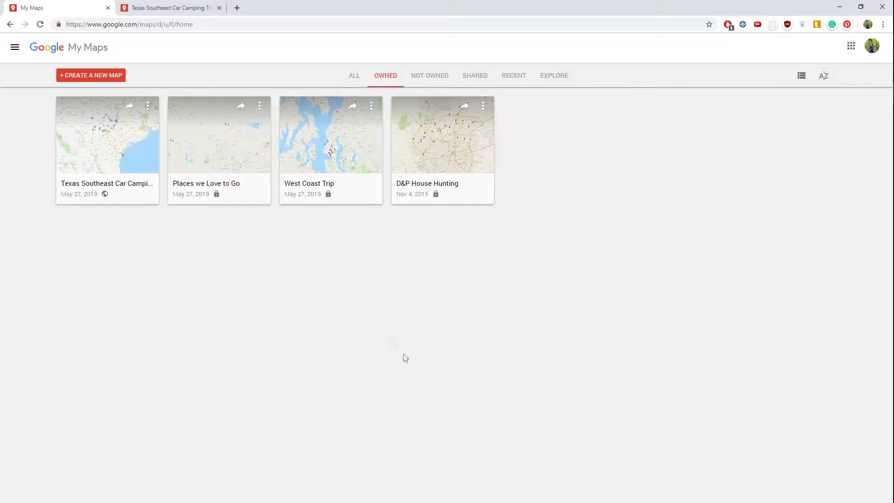
# - Create a new map, find McKinney Falls State Park and add it to the untitled layer
pyautogui.click(97, 76)
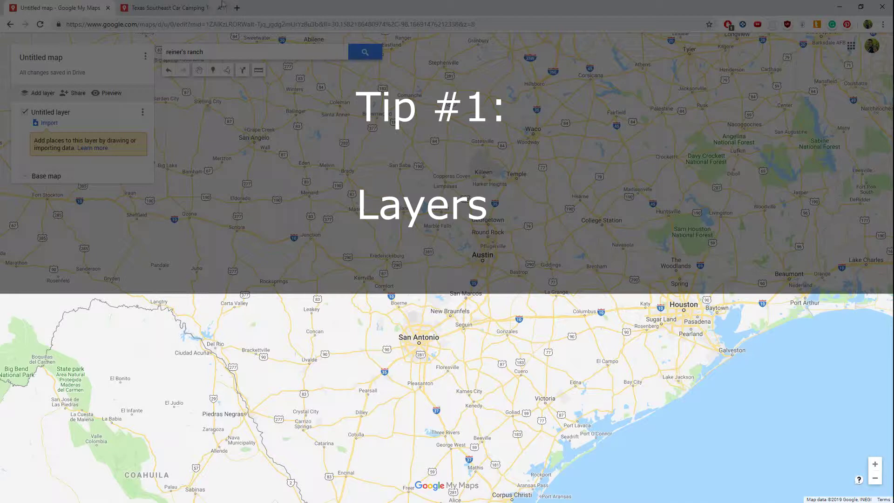
pyautogui.click(247, 51)
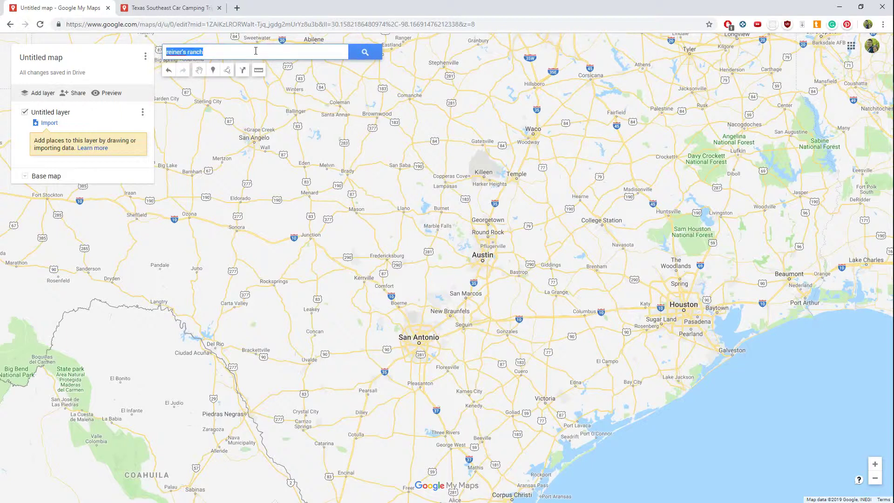
pyautogui.write('mckinn')
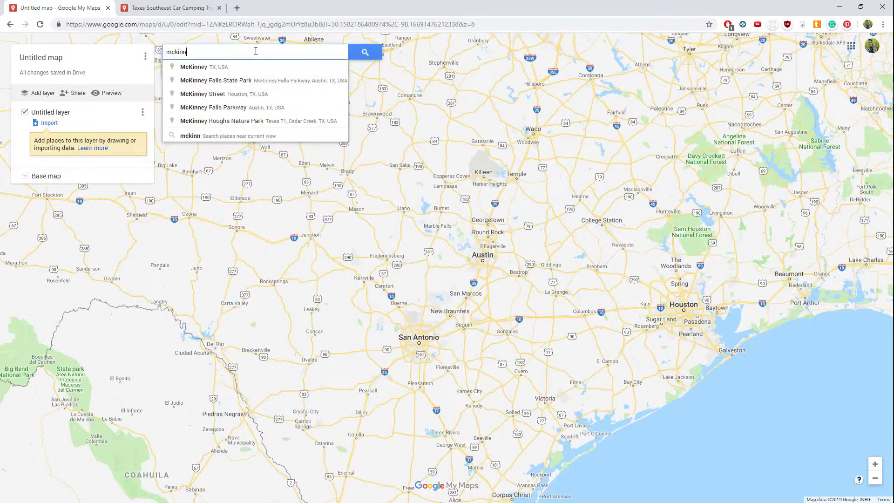
pyautogui.press('Return')
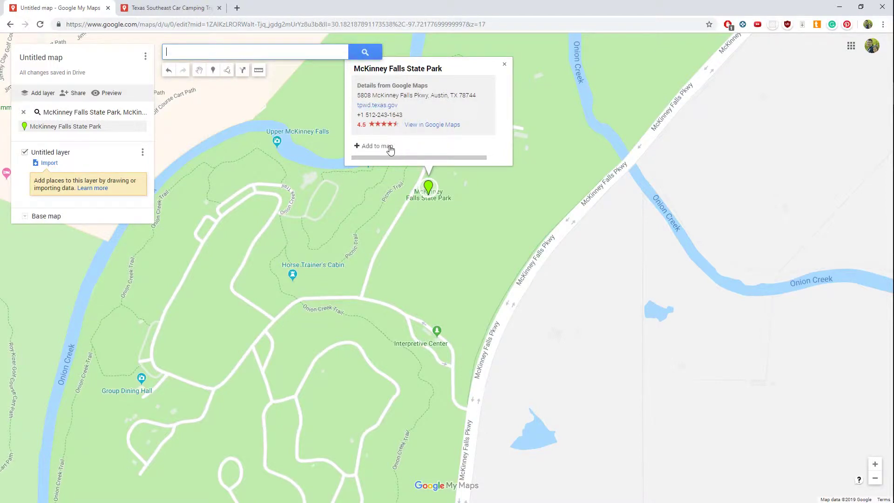
# - Find Reimers Climbing parking lot in Dripping Springs and add it to the untitled layer
pyautogui.click(234, 52)
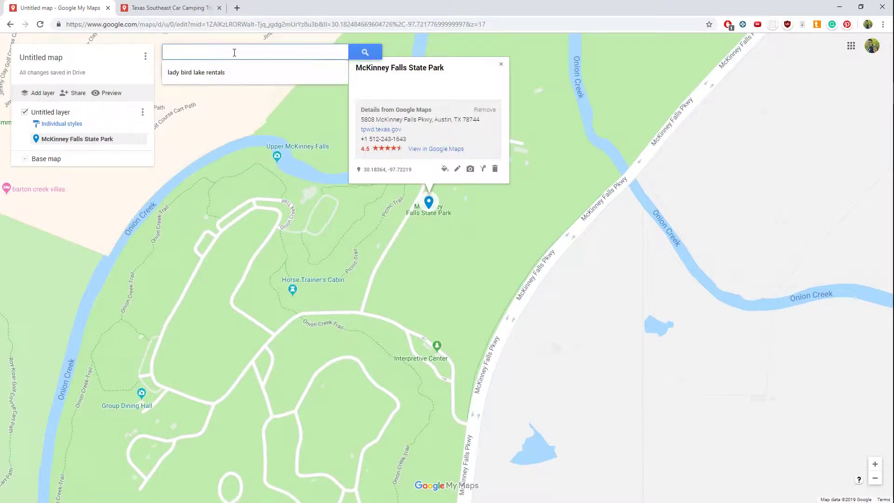
pyautogui.write('re')
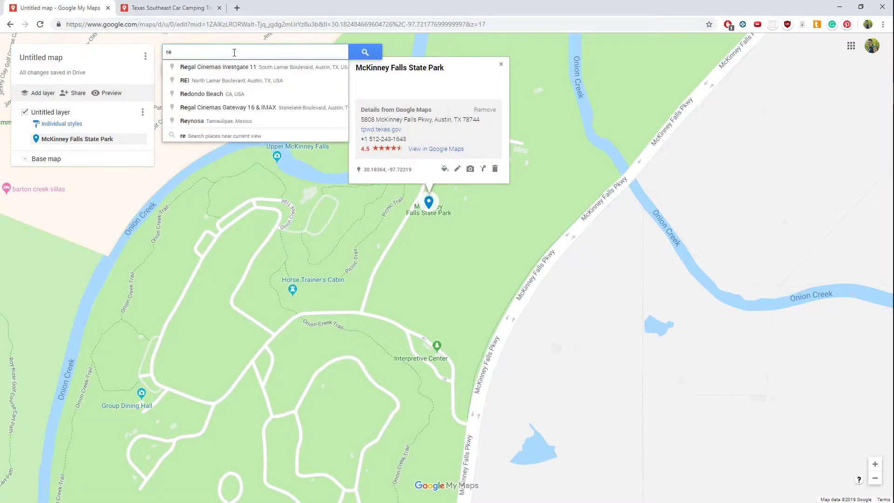
pyautogui.write("imer's ")
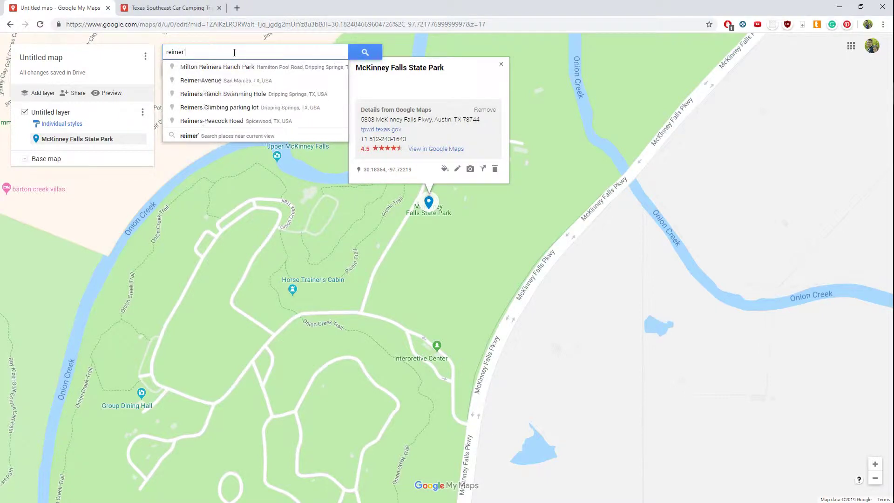
pyautogui.write('ranch clim')
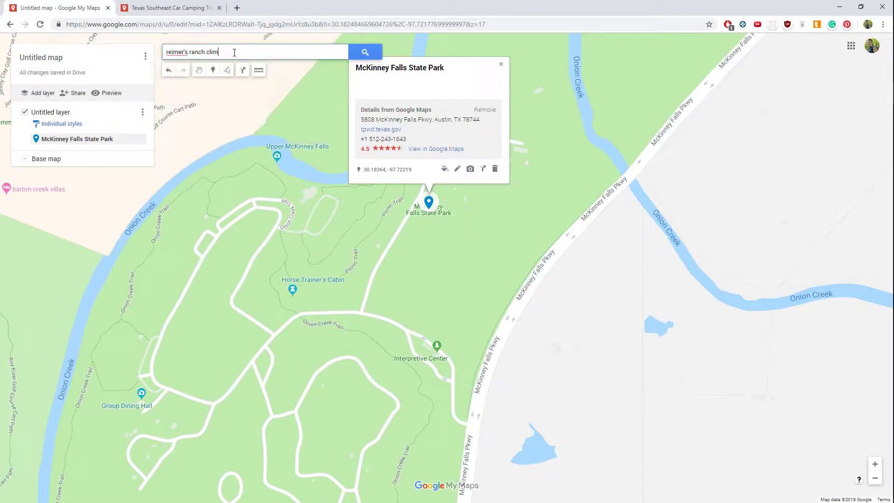
pyautogui.hotkey('ctrl', 'a')
pyautogui.write('reimers ')
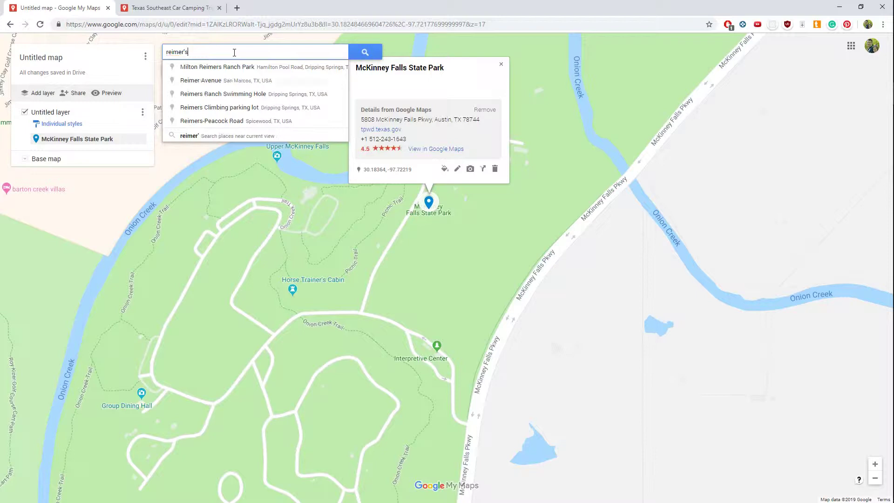
pyautogui.write('cli')
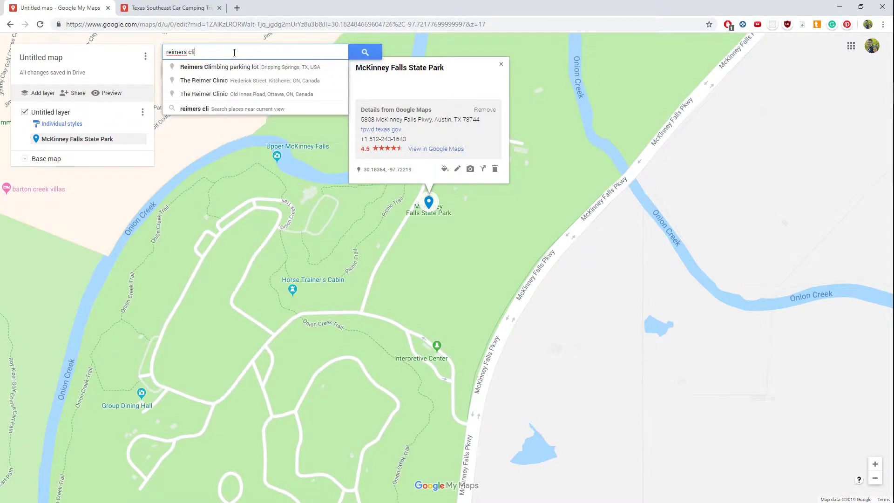
pyautogui.press('Down')
pyautogui.press('Return')
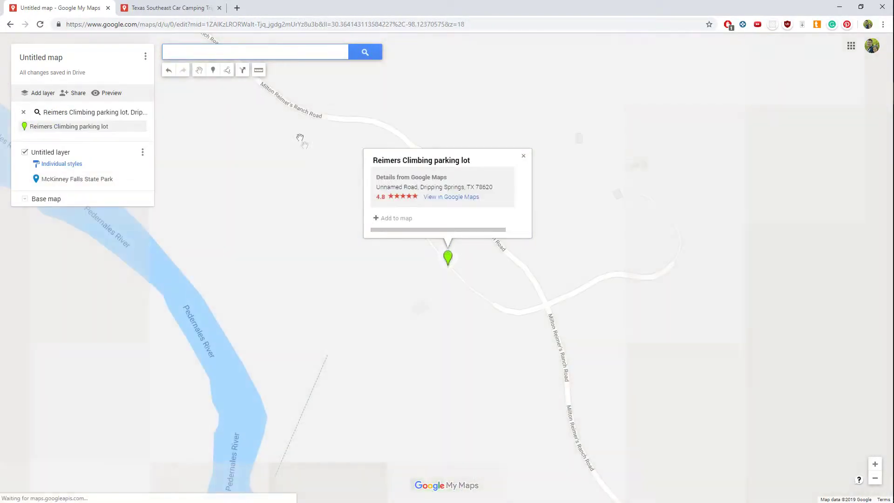
pyautogui.click(395, 217)
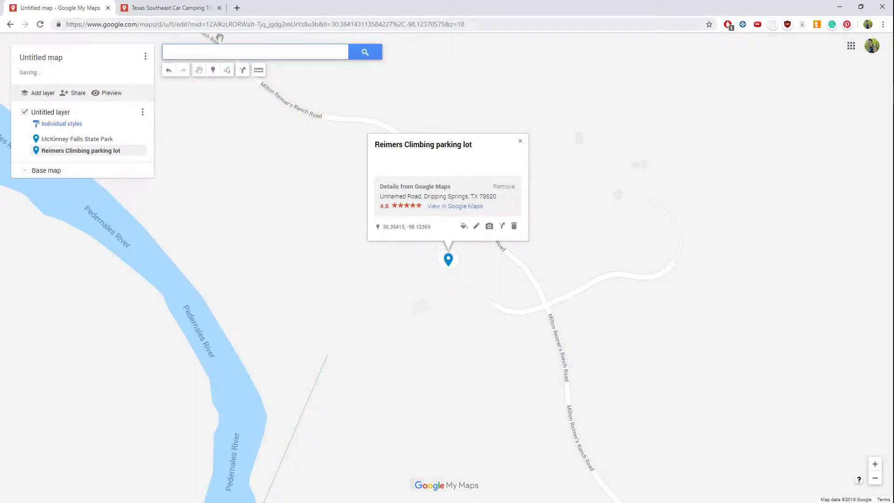
# - Search the map for "lady bird lake rentals"
pyautogui.click(220, 51)
pyautogui.write('lady')
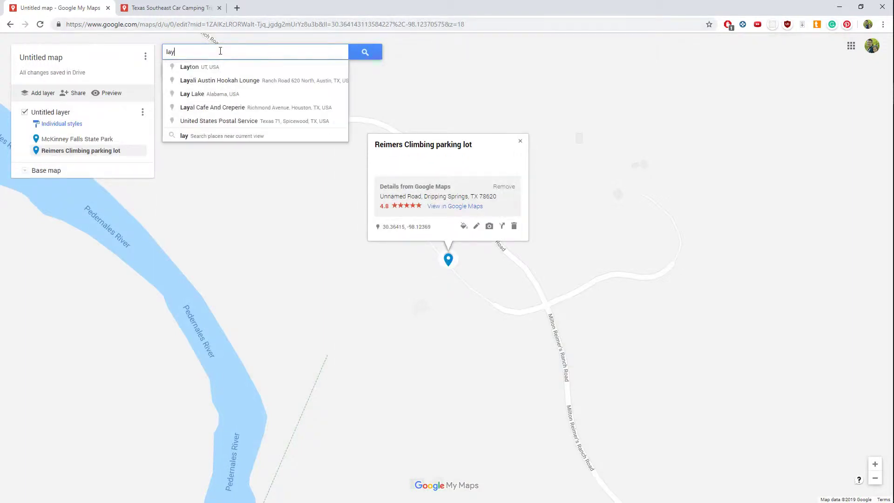
pyautogui.press('Down')
pyautogui.press('Return')
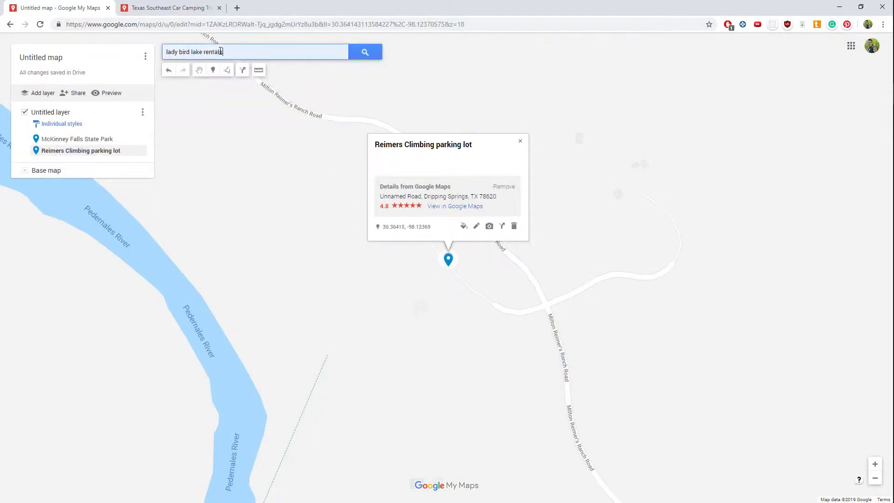
pyautogui.click(365, 54)
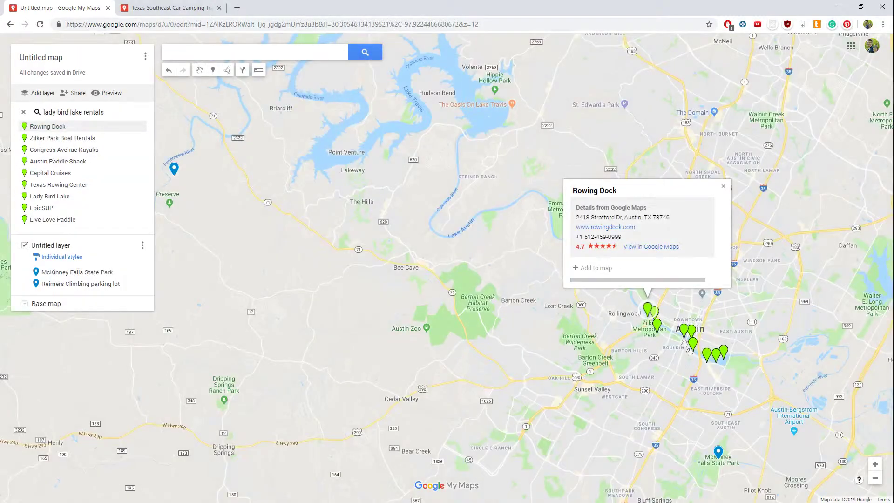
# - Check several of the boat rental results around Austin and add Congress Avenue Kayaks to the map
pyautogui.click(658, 323)
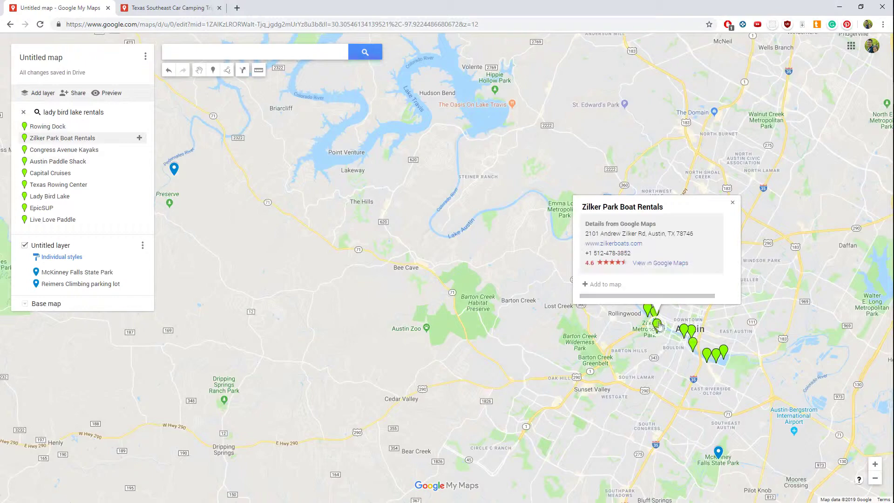
pyautogui.click(691, 332)
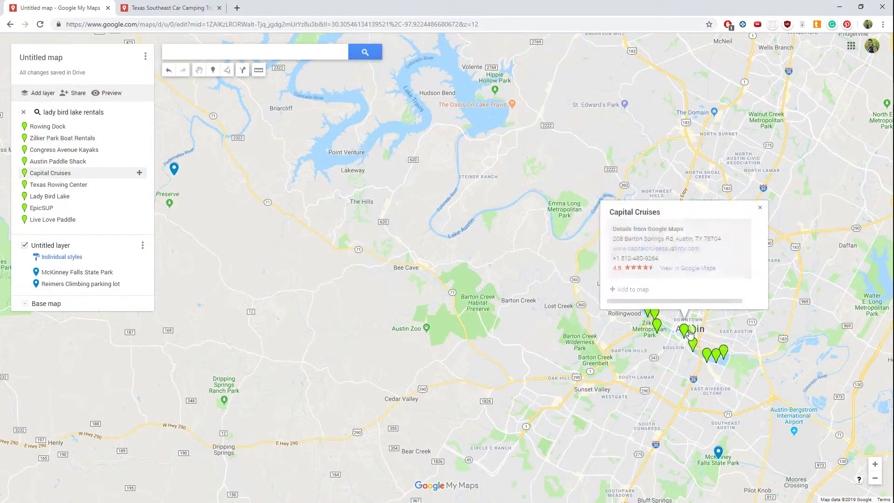
pyautogui.click(692, 334)
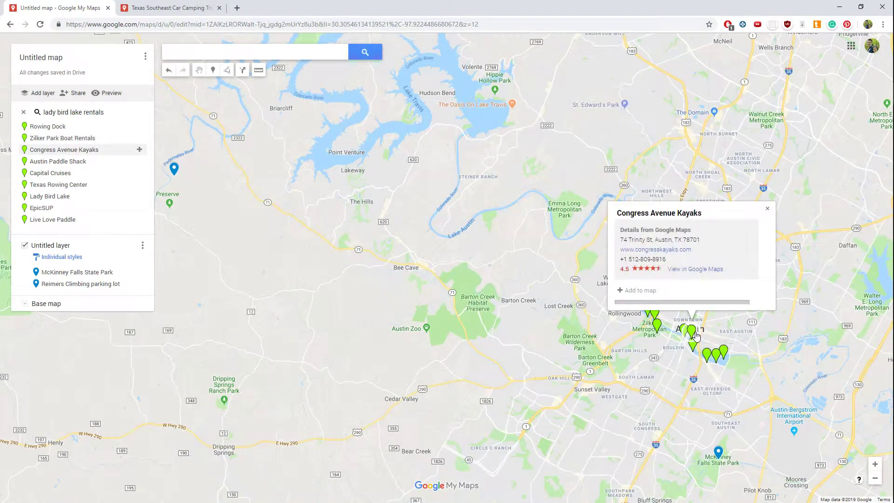
pyautogui.click(644, 290)
# - Search the map for "san marcos city park"
pyautogui.click(243, 52)
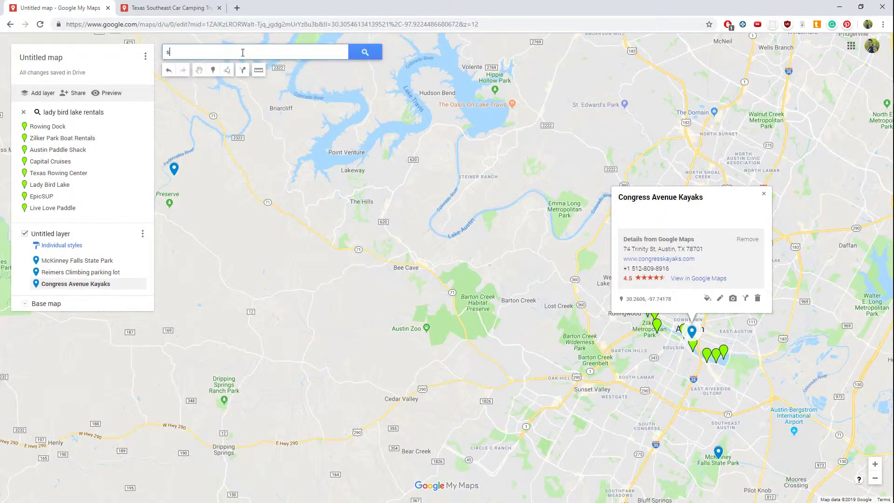
pyautogui.write('san marcos park')
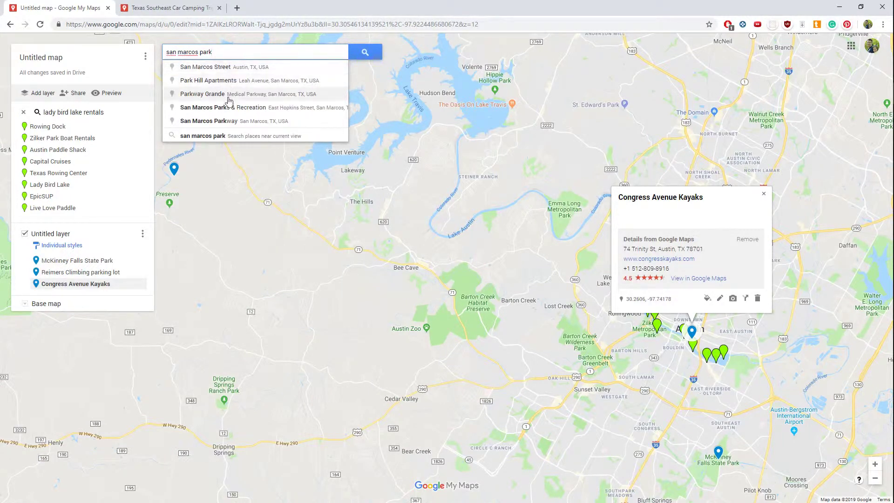
pyautogui.doubleClick(206, 53)
pyautogui.write('city park')
pyautogui.press('Return')
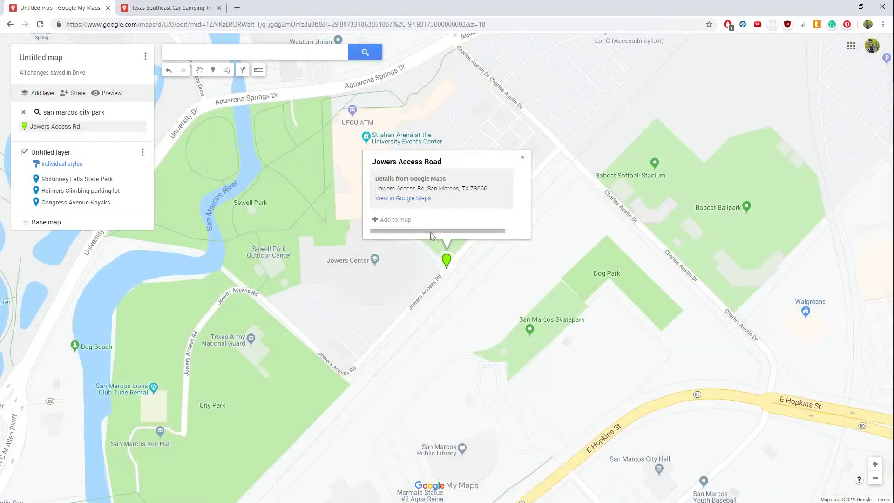
# - Add San Marcos Lions Club Tube Rental in City Park to the map and close its details
pyautogui.click(154, 387)
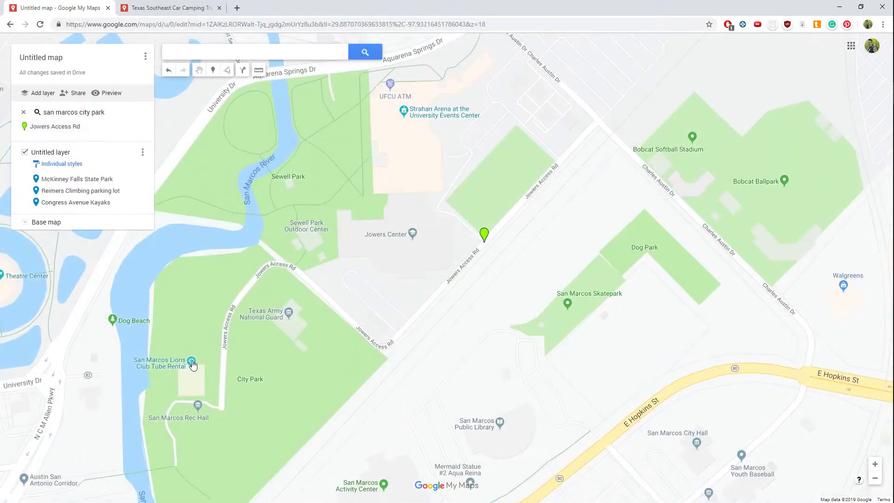
pyautogui.click(153, 335)
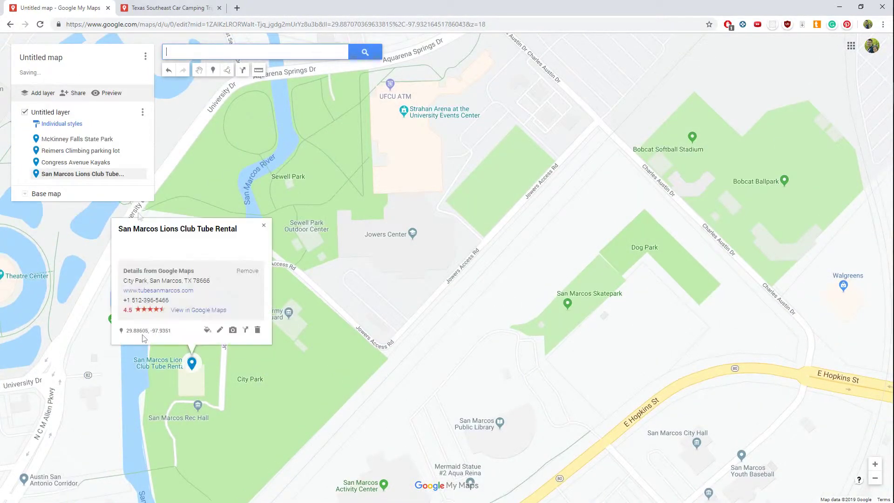
pyautogui.click(334, 182)
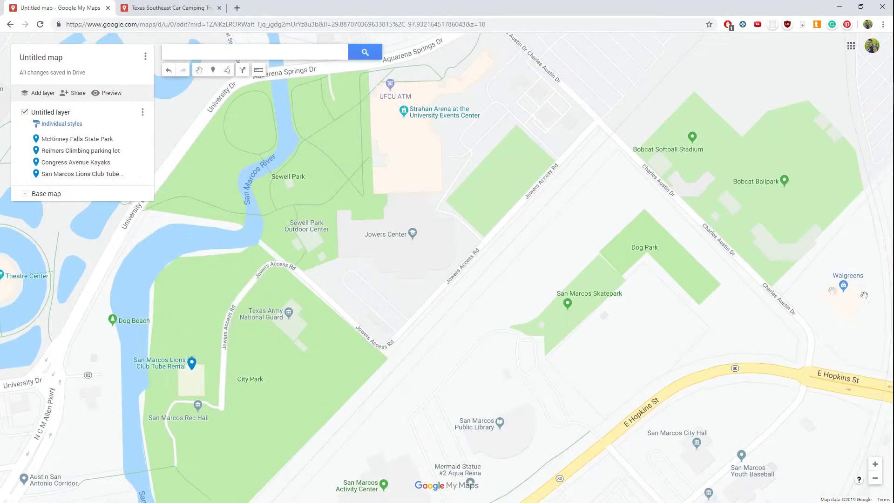
# - Examine the locations of all four added places across the Austin and San Marcos area
pyautogui.click(879, 480)
pyautogui.click(879, 480)
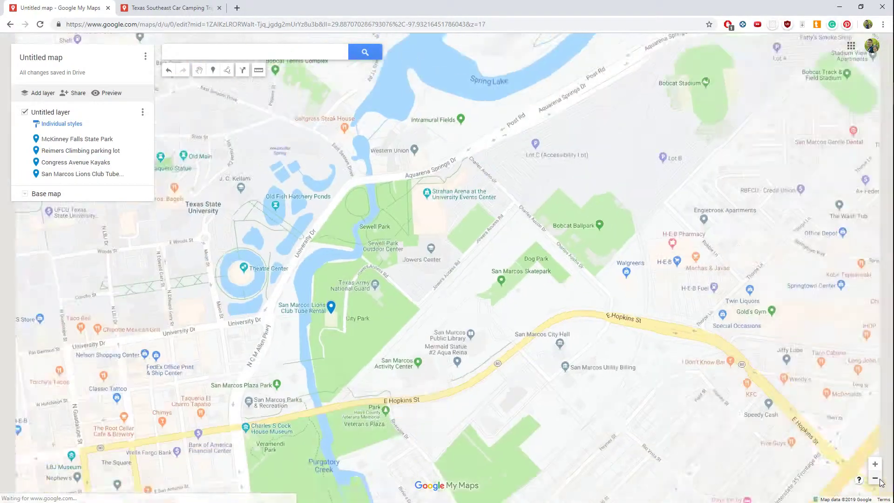
pyautogui.click(880, 482)
pyautogui.click(874, 478)
pyautogui.click(874, 478)
pyautogui.click(874, 478)
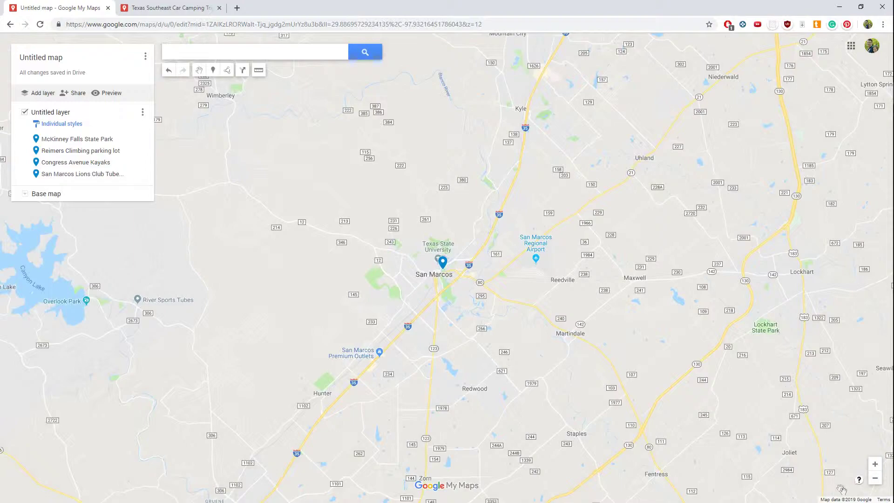
pyautogui.click(874, 479)
pyautogui.click(874, 479)
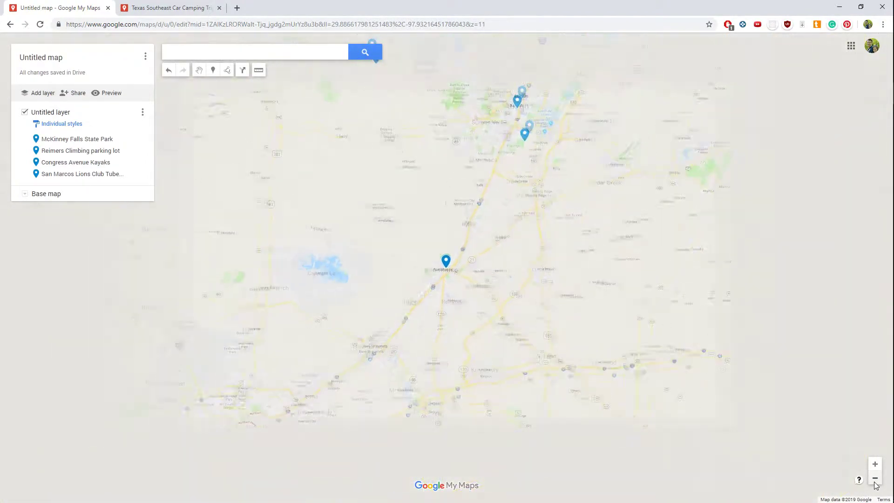
pyautogui.moveTo(486, 233); pyautogui.dragTo(485, 262)
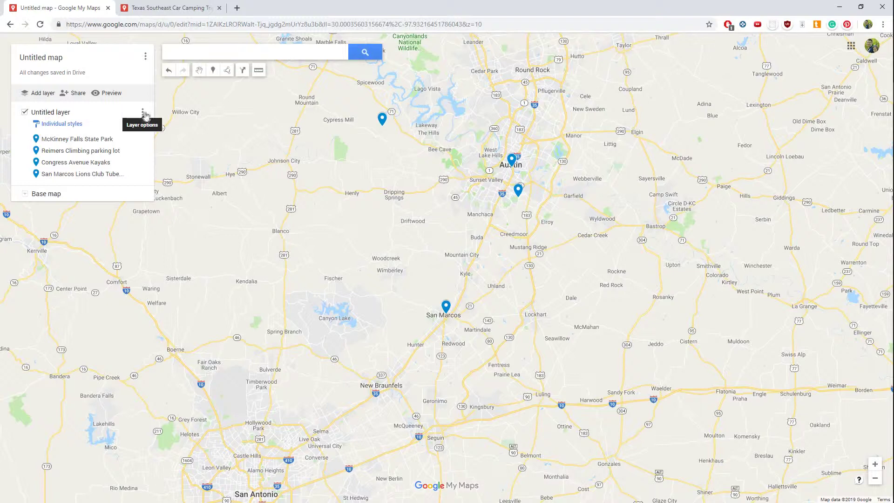
# - Add a new layer to the map and name it "Rock Climbing"
pyautogui.click(44, 94)
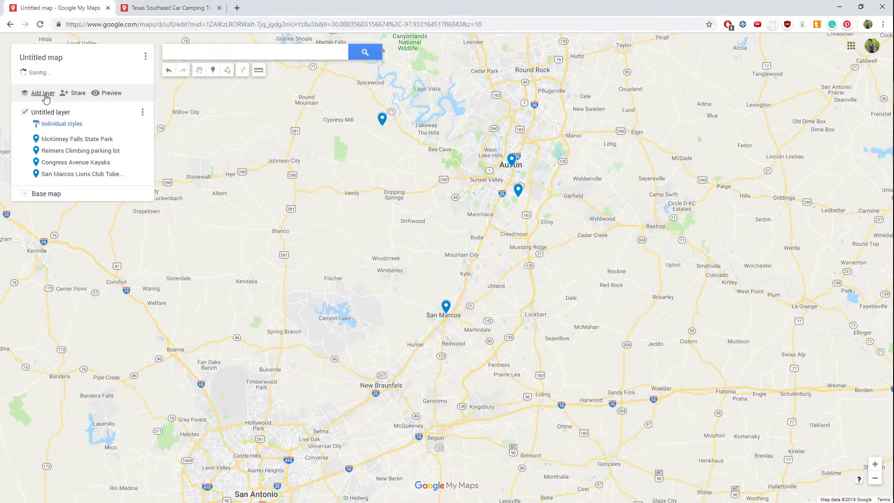
pyautogui.click(66, 197)
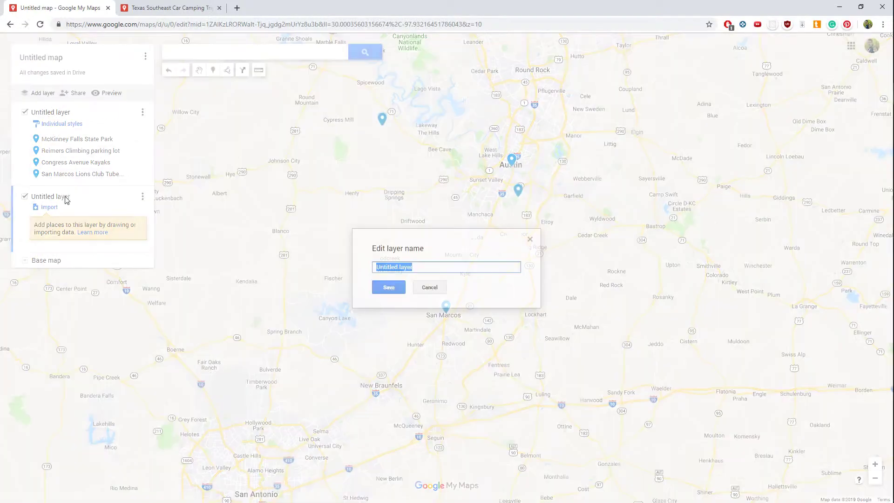
pyautogui.press('Home')
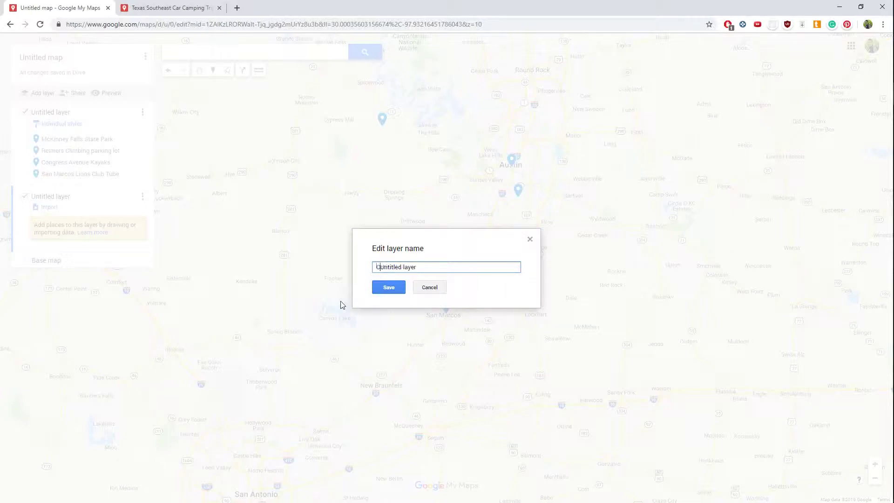
pyautogui.hotkey('ctrl', 'shift', 'Right')
pyautogui.hotkey('ctrl', 'shift', 'Right')
pyautogui.write('Rock Climbing')
pyautogui.press('Return')
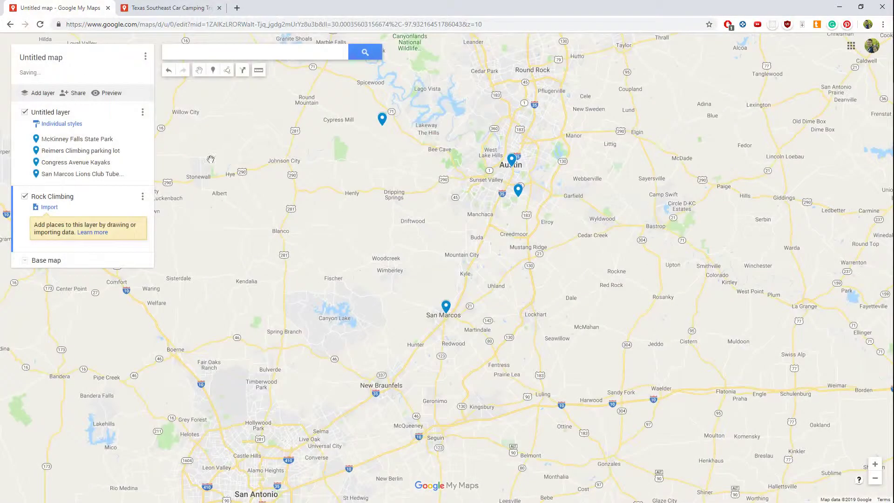
# - Add another layer to the map and name it "Paddleboarding/Kayaking"
pyautogui.click(30, 95)
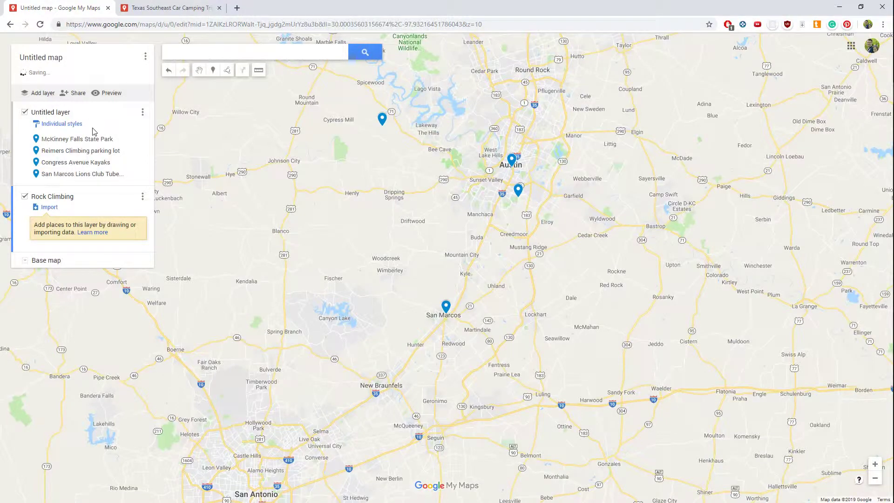
pyautogui.click(56, 266)
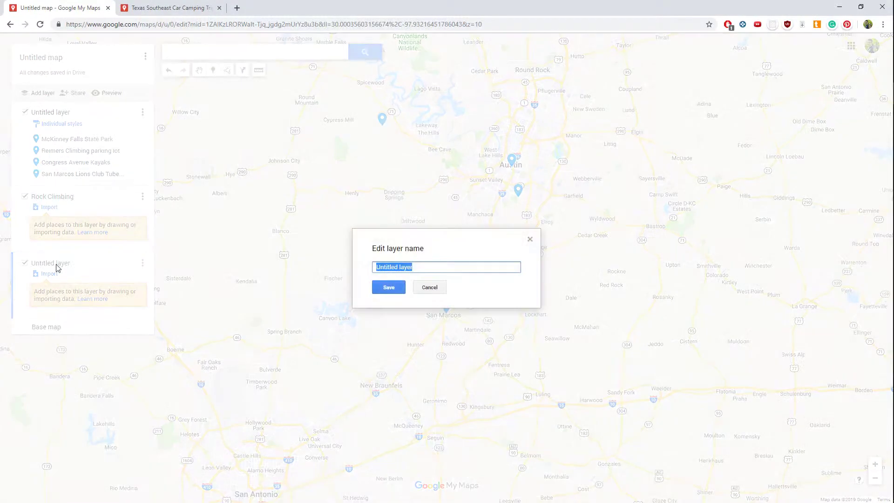
pyautogui.write('Paddleboarding/Kayaking')
pyautogui.press('Return')
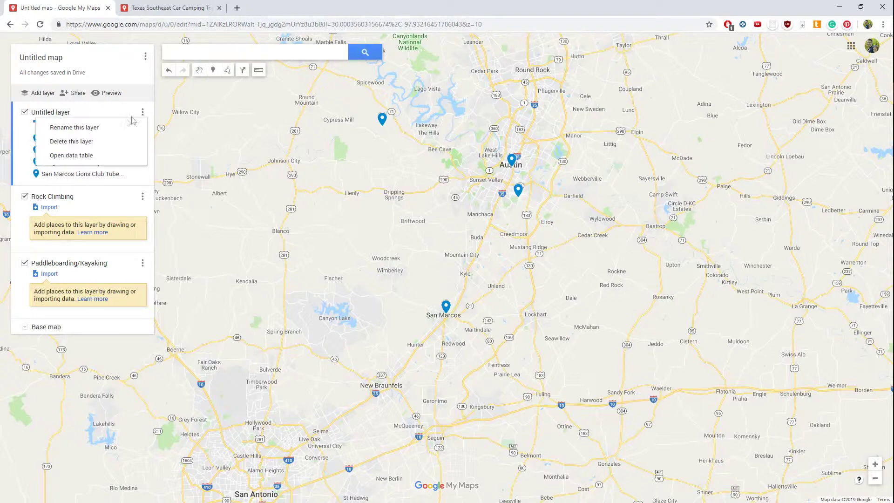
# - Rename the original untitled layer holding the four places as "Camping/Hiking"
pyautogui.click(84, 129)
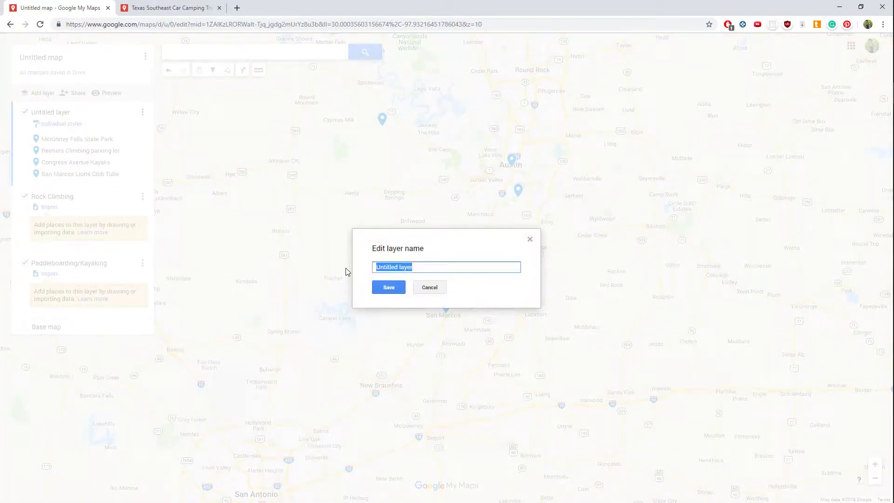
pyautogui.write('Camping/Hiking')
pyautogui.press('Return')
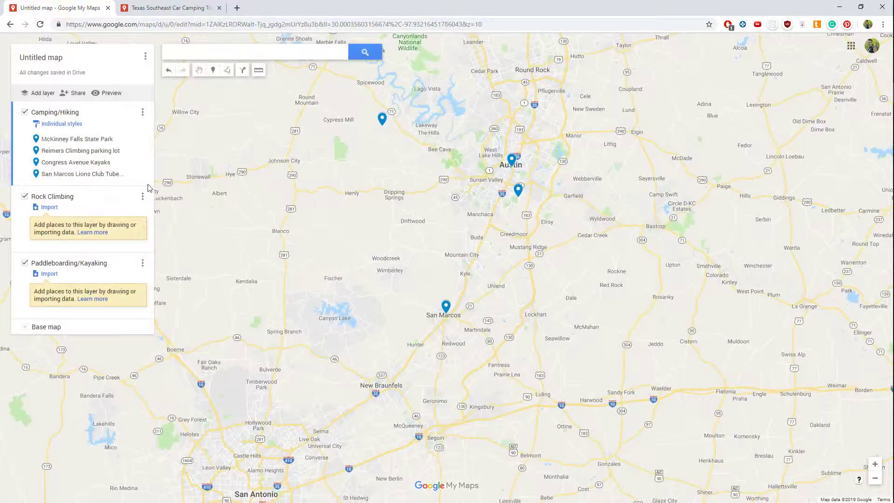
# - Move Reimers Climbing parking lot into the Rock Climbing layer, and Congress Avenue Kayaks and San Marcos Lions Club Tube Rental into Paddleboarding/Kayaking
pyautogui.moveTo(90, 150); pyautogui.dragTo(80, 209)
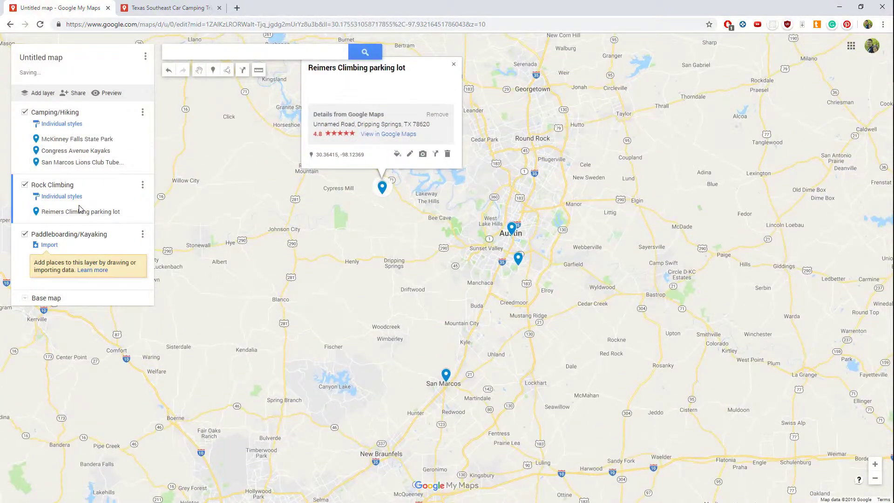
pyautogui.click(83, 151)
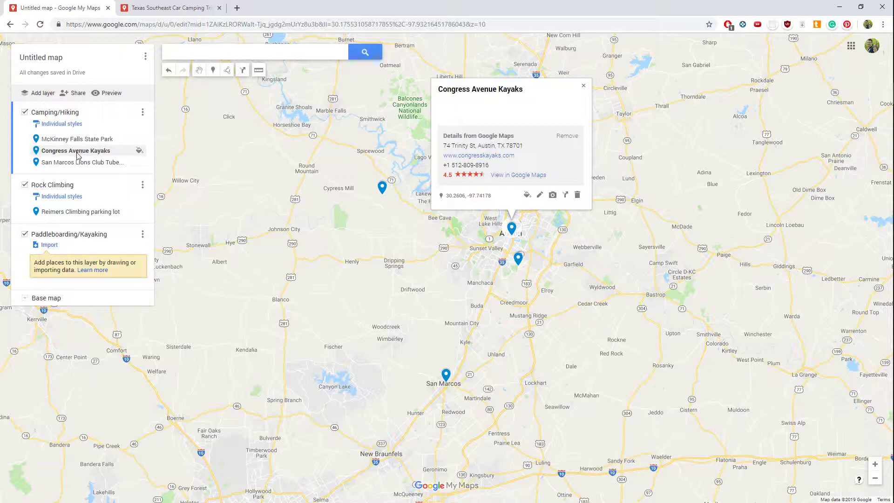
pyautogui.moveTo(75, 150); pyautogui.dragTo(85, 254)
pyautogui.click(68, 150)
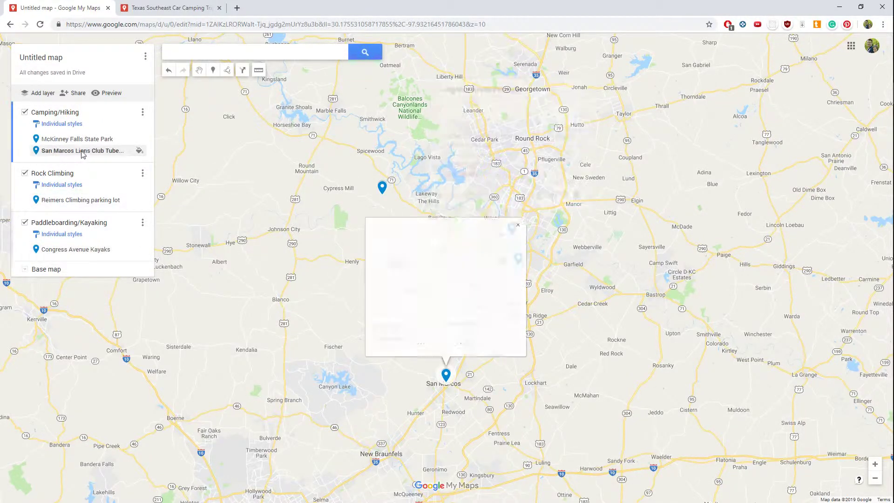
pyautogui.moveTo(66, 152); pyautogui.dragTo(72, 238)
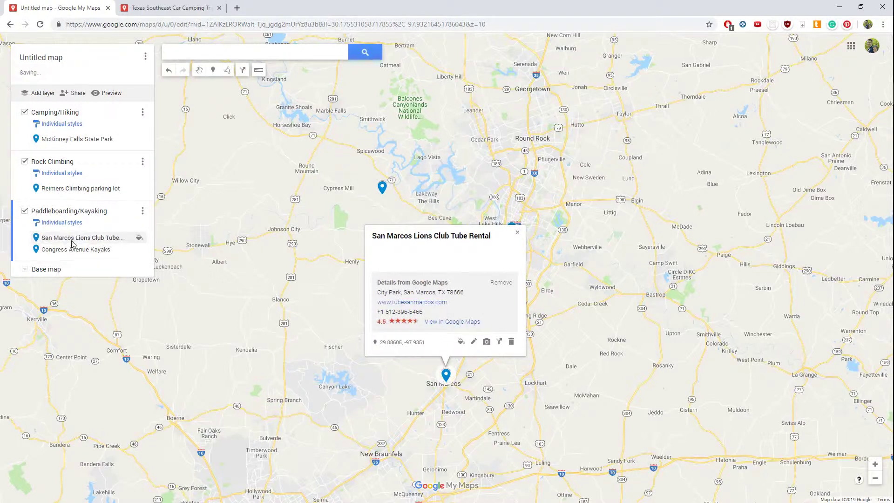
pyautogui.click(517, 231)
pyautogui.moveTo(503, 269); pyautogui.dragTo(489, 243)
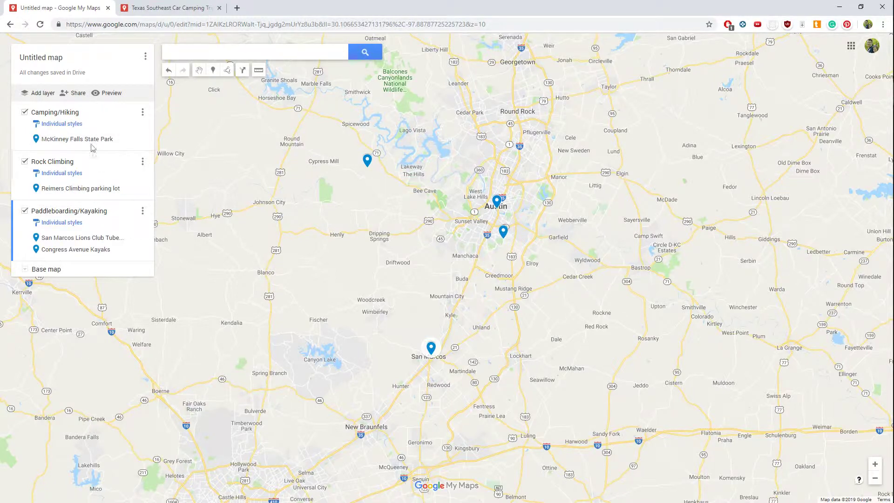
# - Hide the Rock Climbing and Paddleboarding/Kayaking layers so that only the Camping/Hiking places show on the map
pyautogui.click(24, 162)
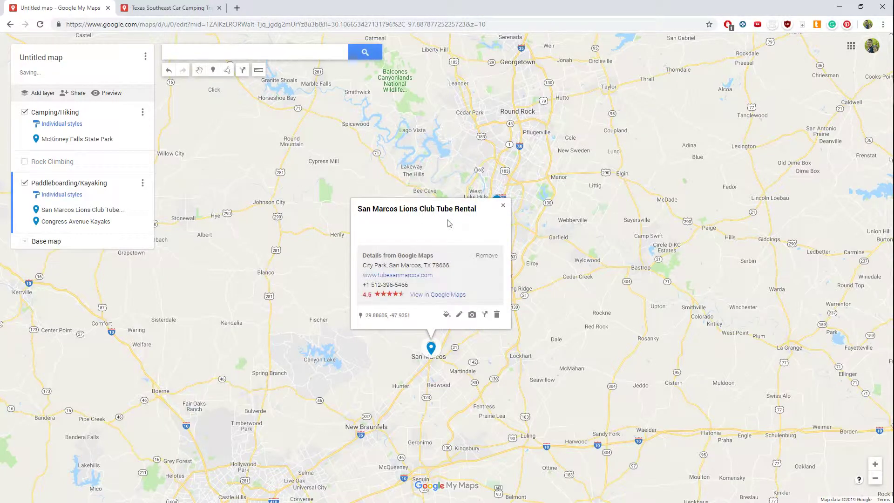
pyautogui.click(505, 204)
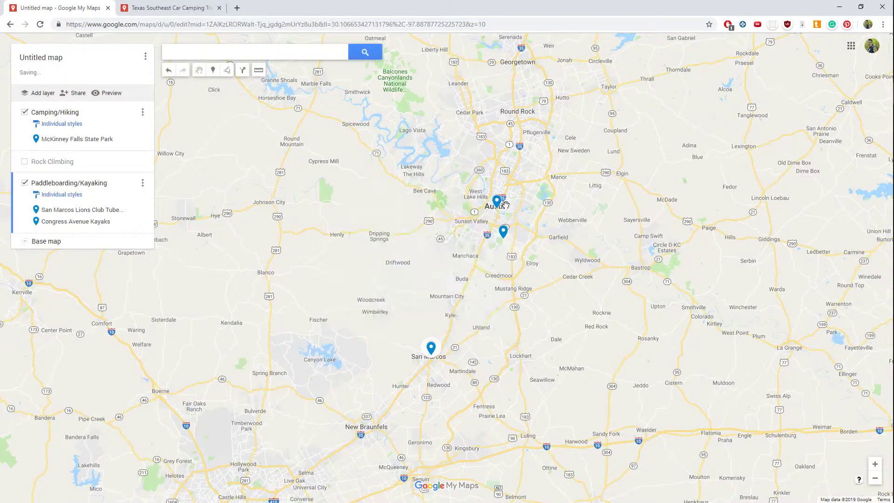
pyautogui.click(24, 184)
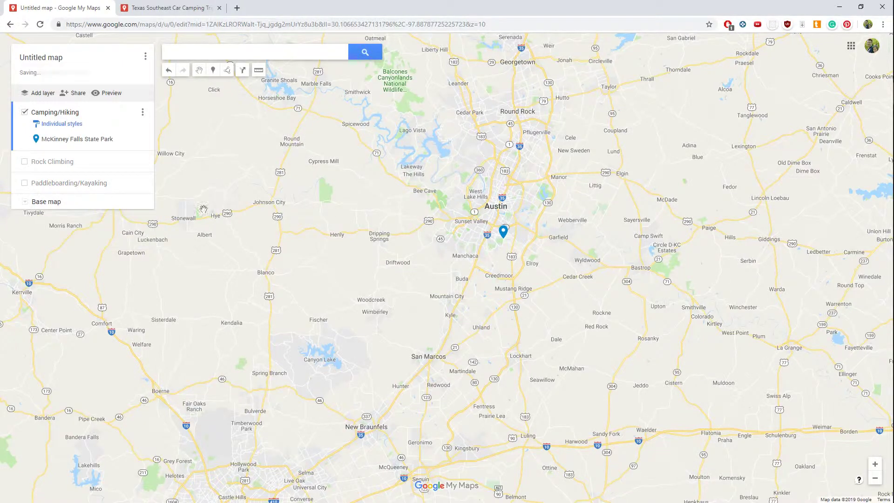
pyautogui.moveTo(425, 270); pyautogui.dragTo(455, 284)
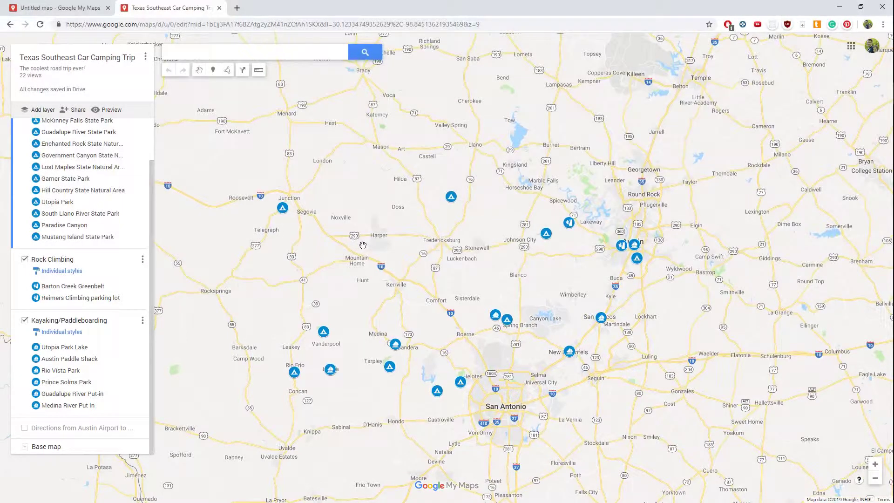
# - Look through the places listed under each layer of the Texas Southeast Car Camping Trip map
pyautogui.scroll(1, 153, 168)
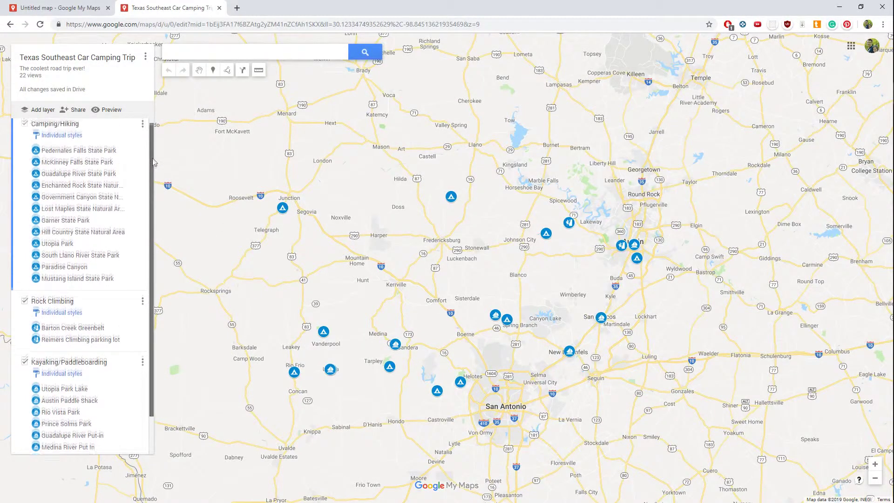
pyautogui.moveTo(152, 158); pyautogui.dragTo(150, 164)
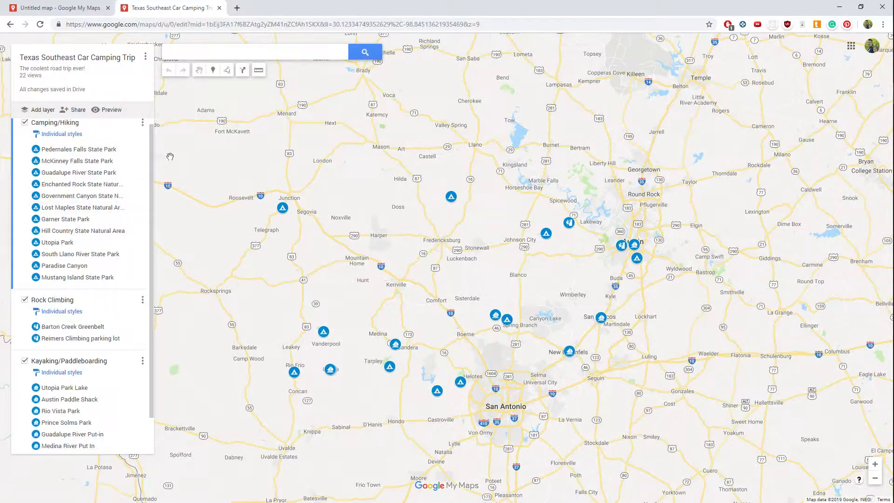
# - Try renaming Pedernales Falls State Park as "Pedernales Falls State Park #1", discard the edit and close the place details
pyautogui.click(115, 151)
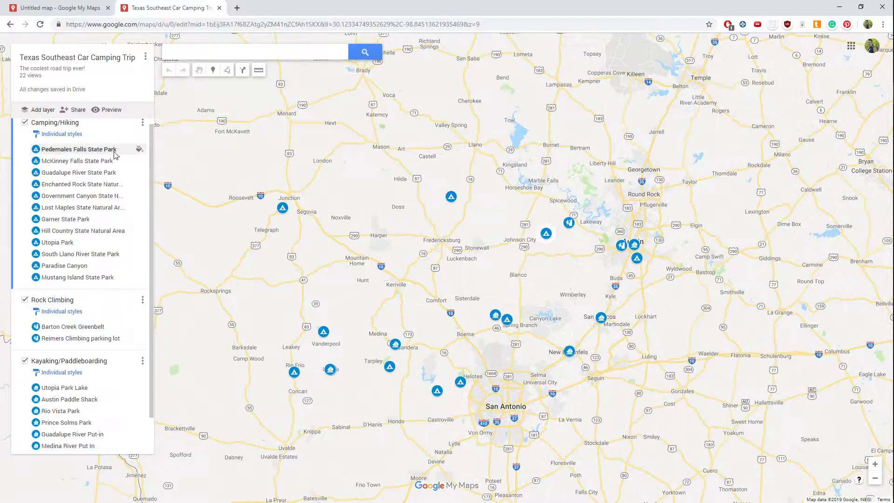
pyautogui.click(574, 200)
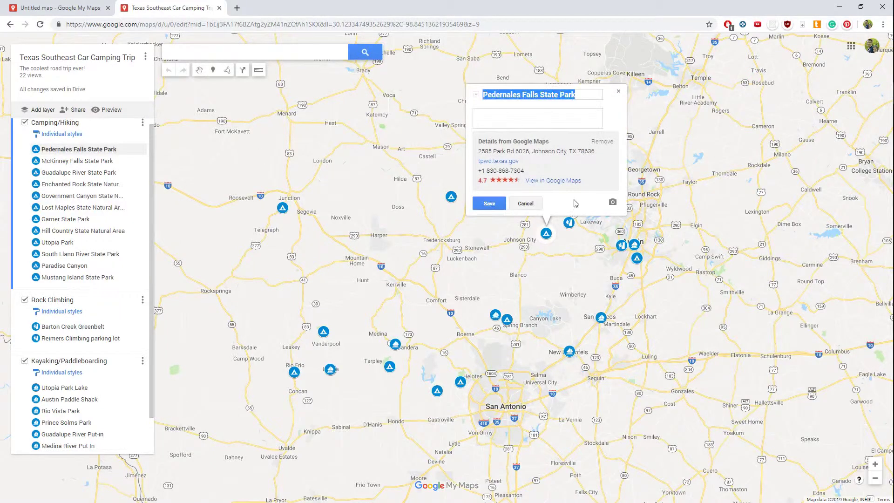
pyautogui.click(578, 96)
pyautogui.write('#1')
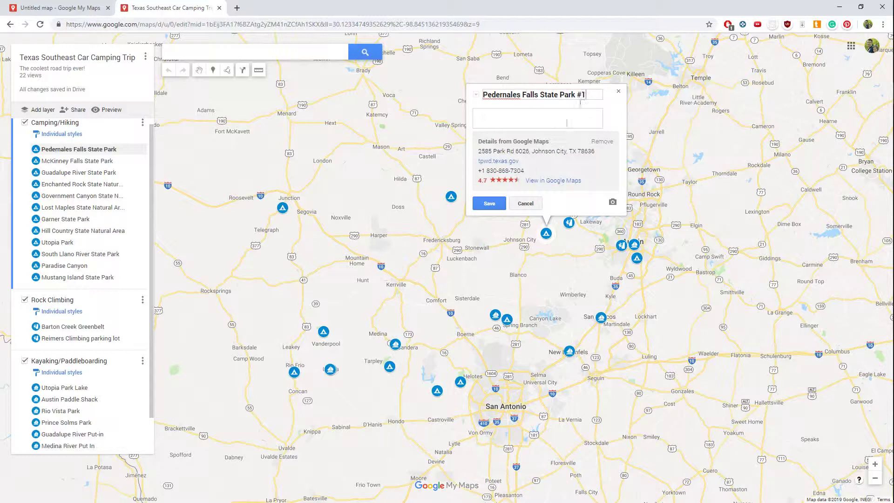
pyautogui.click(525, 203)
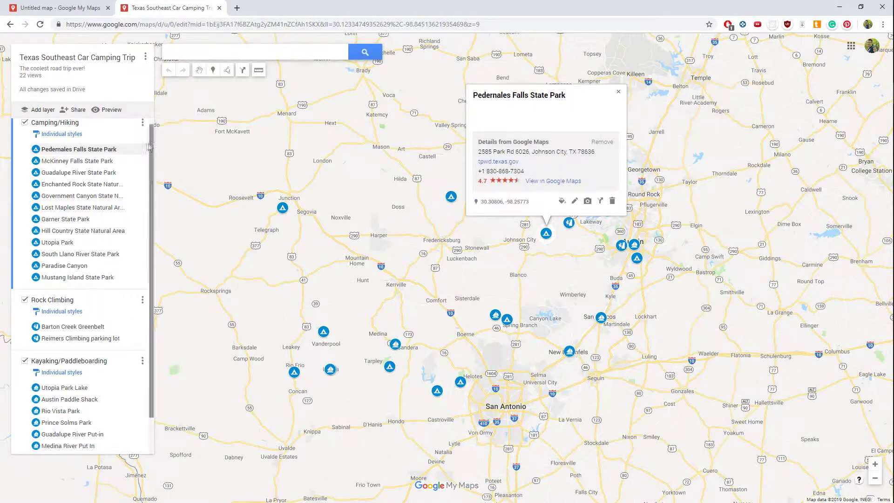
pyautogui.click(617, 92)
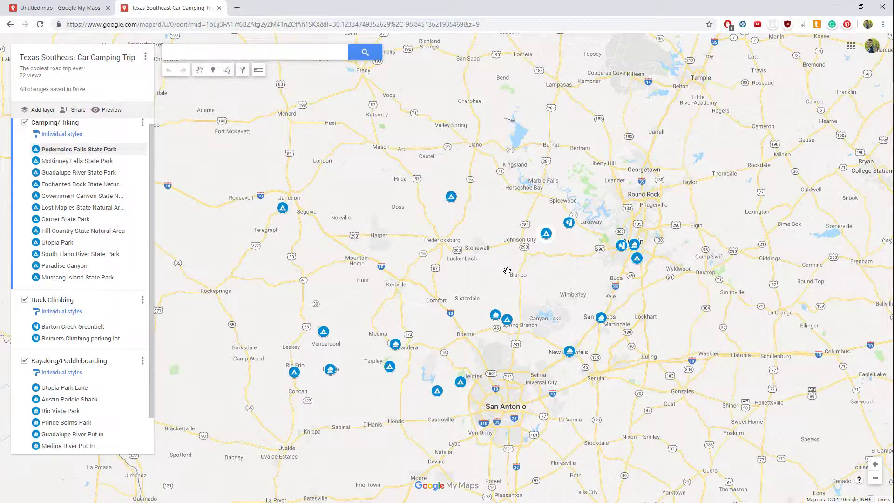
# - Color the Pedernales Falls State Park marker yellow, RGB (255, 214, 0), and close its details
pyautogui.moveTo(496, 246); pyautogui.dragTo(474, 254)
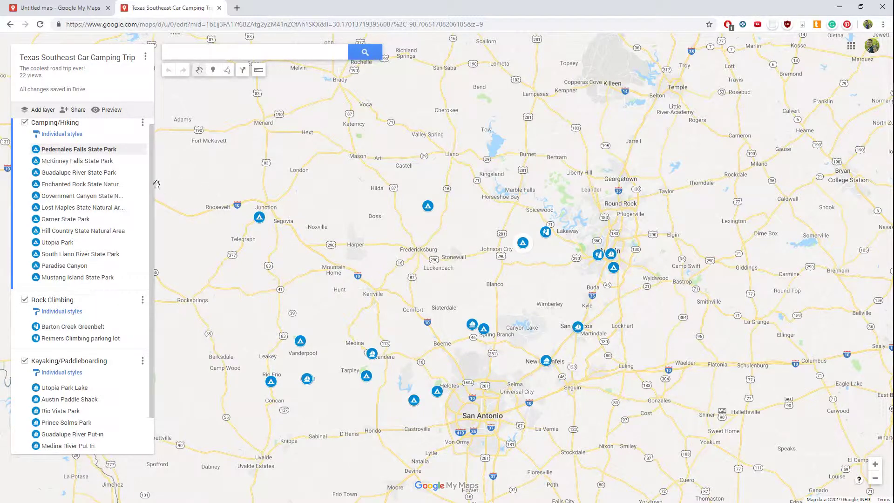
pyautogui.moveTo(136, 146)
pyautogui.click(139, 150)
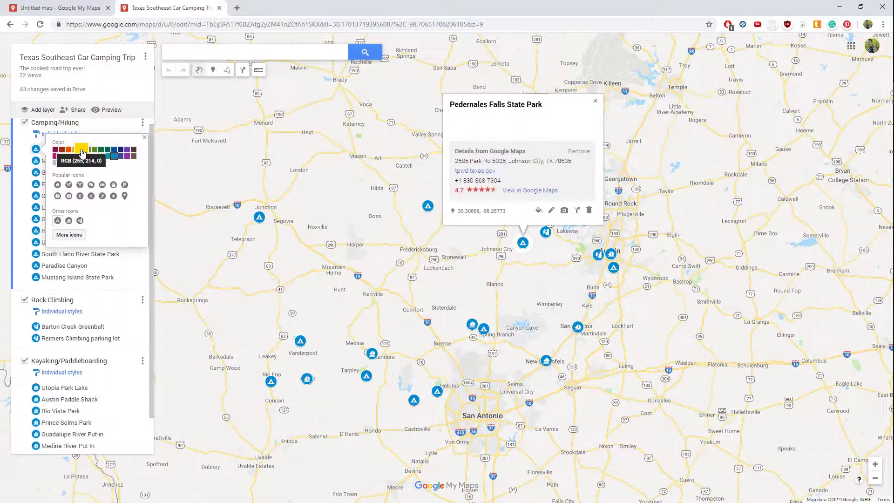
pyautogui.click(81, 153)
pyautogui.click(145, 136)
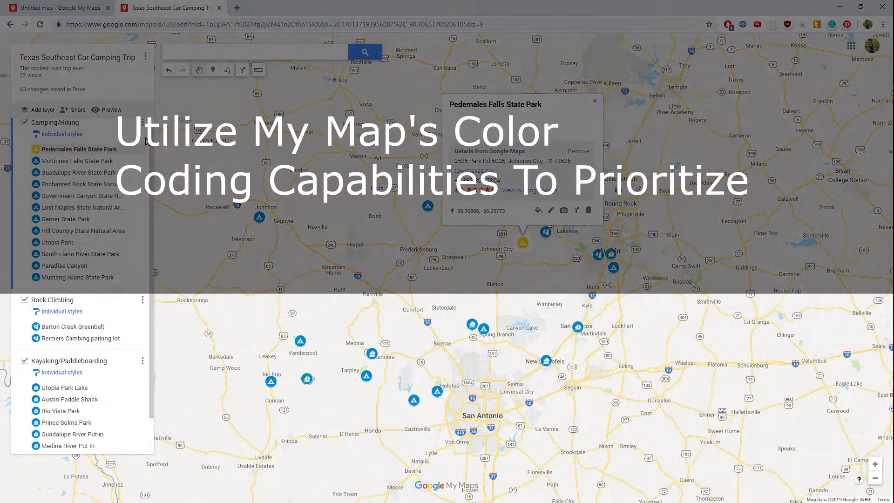
pyautogui.click(427, 228)
pyautogui.moveTo(435, 232); pyautogui.dragTo(414, 233)
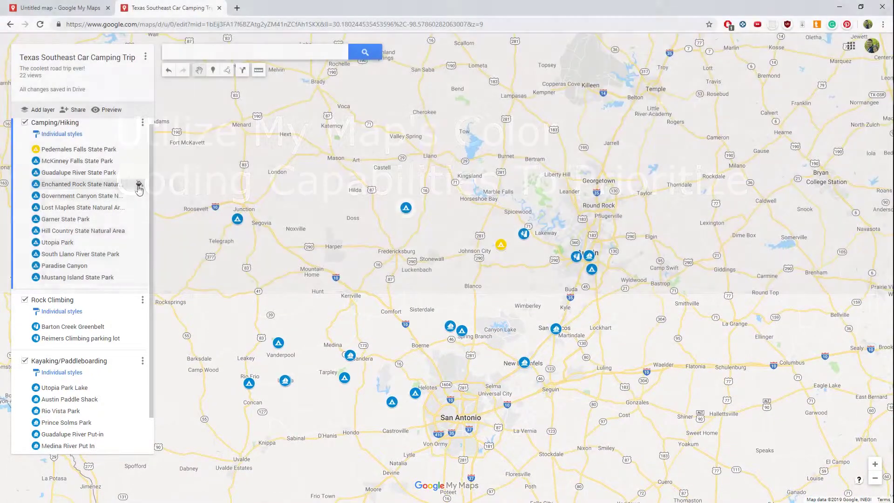
# - Color the Enchanted Rock State Natural Area marker the same yellow as Pedernales Falls State Park
pyautogui.click(138, 184)
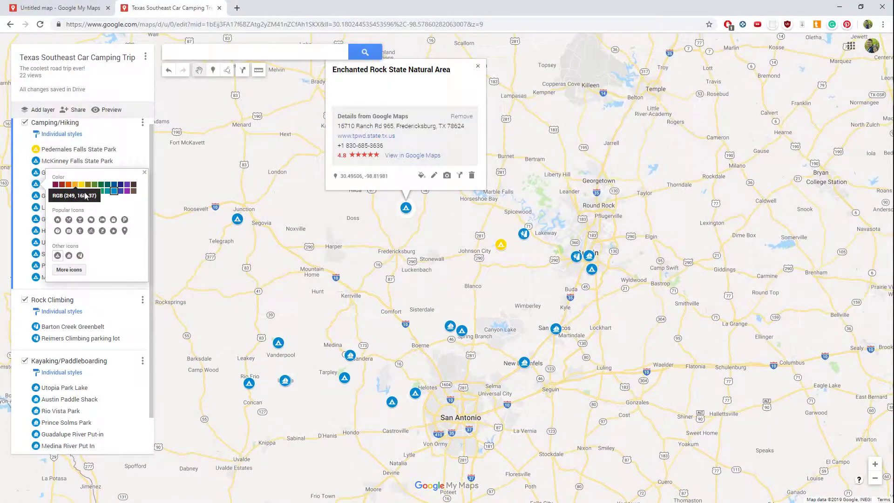
pyautogui.click(82, 184)
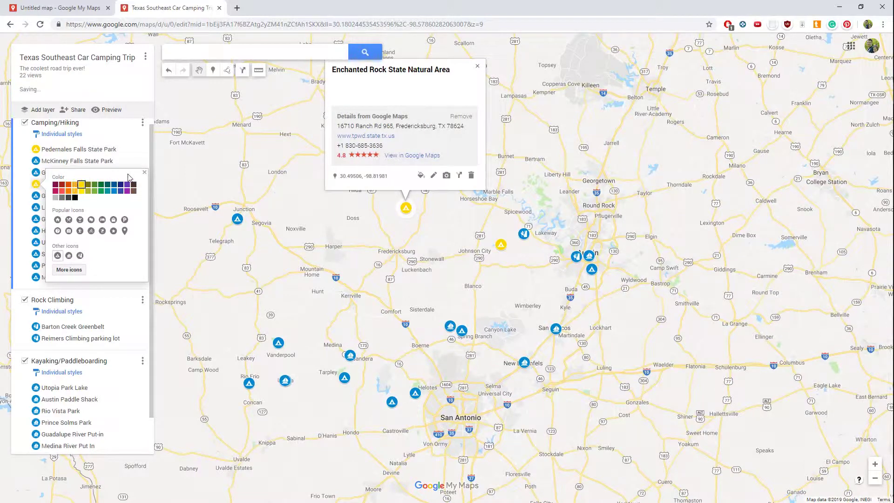
pyautogui.click(145, 173)
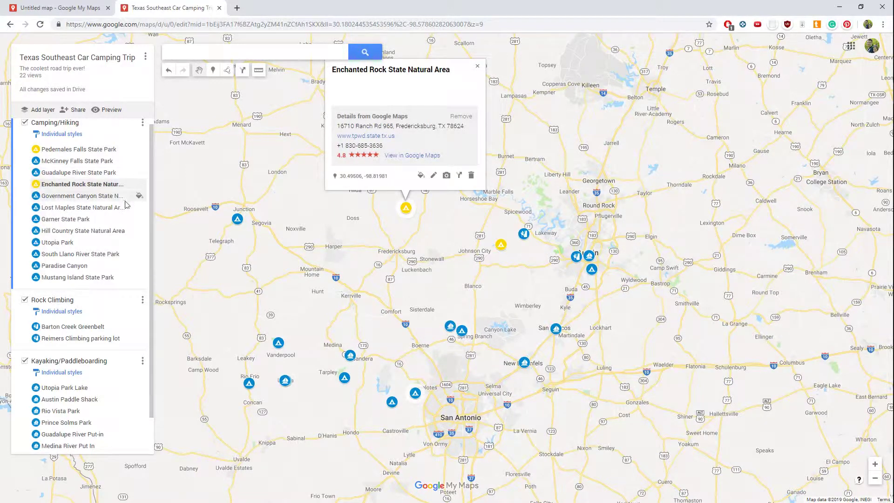
# - Color the Utopia Park marker in the Camping/Hiking layer yellow and close its details
pyautogui.click(93, 242)
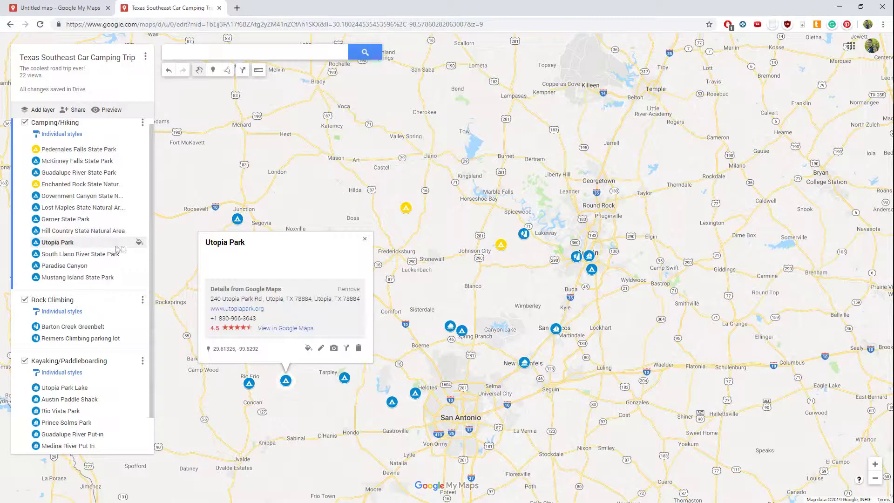
pyautogui.click(138, 242)
pyautogui.click(82, 243)
pyautogui.click(420, 239)
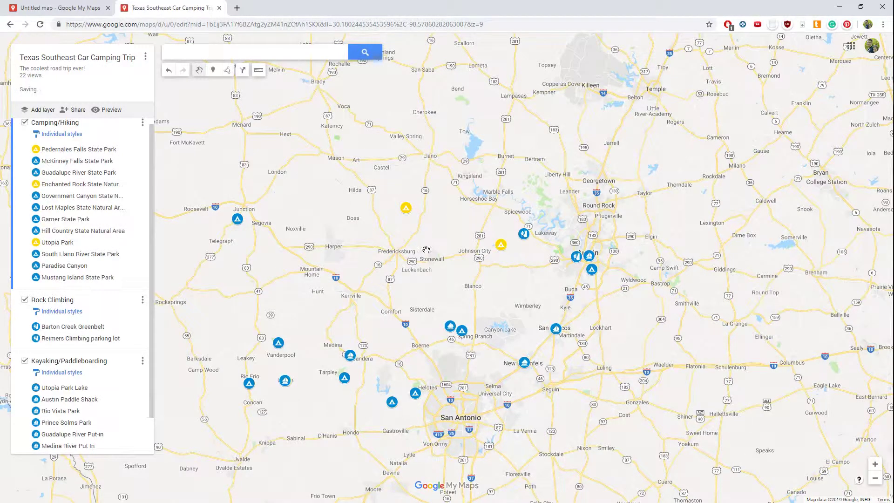
pyautogui.moveTo(426, 250); pyautogui.dragTo(499, 246)
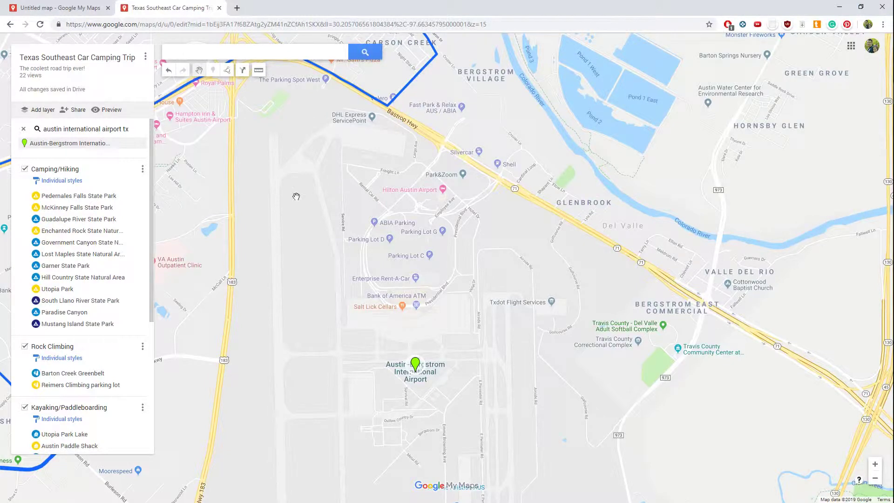
# - View the details of the Austin-Bergstrom International Airport search result and add a new driving route to the map
pyautogui.moveTo(152, 211); pyautogui.dragTo(141, 228)
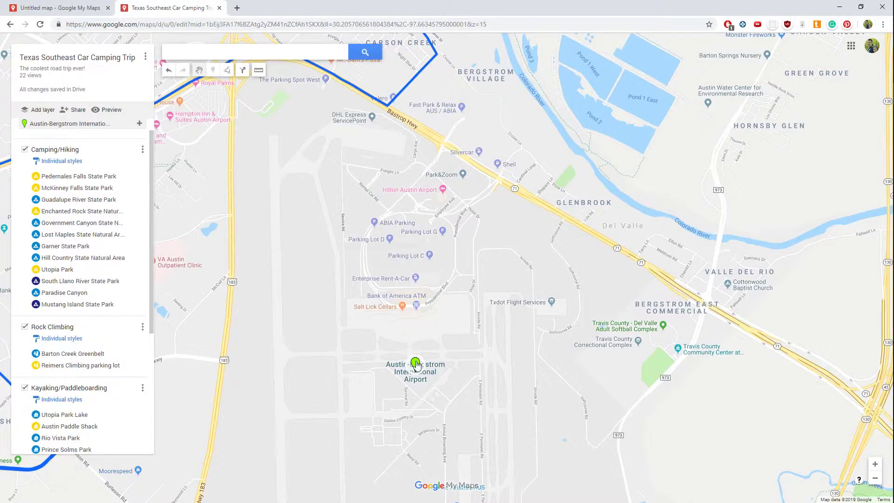
pyautogui.click(414, 364)
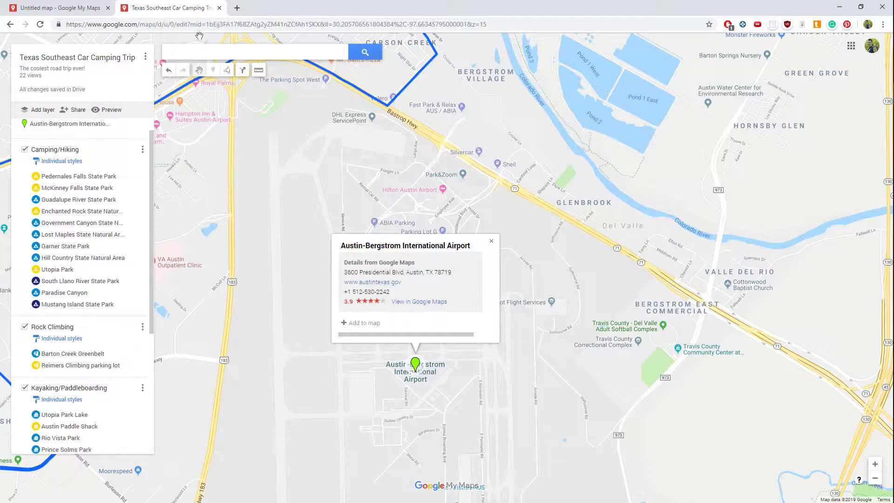
pyautogui.click(227, 69)
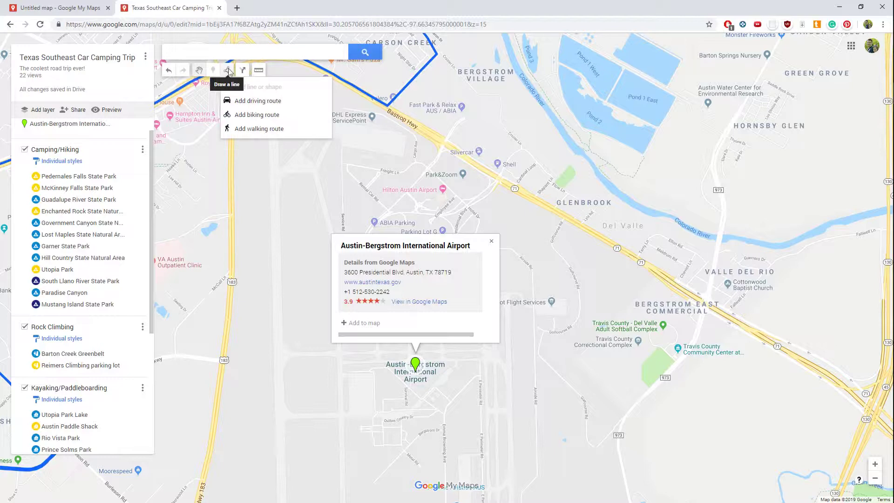
pyautogui.click(257, 102)
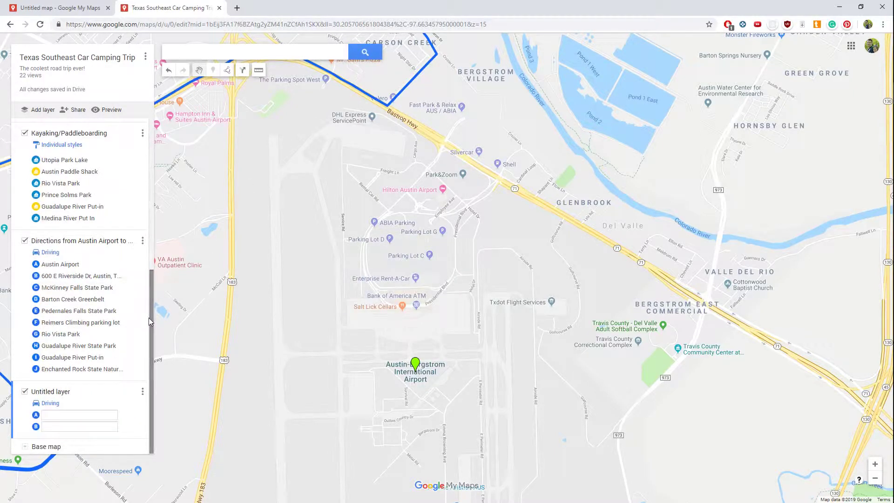
# - Hide the existing "Directions from Austin Airport" layer and route the new drive from Austin-Bergstrom International Airport to McKinney Falls State Park in Camping/Hiking
pyautogui.click(24, 240)
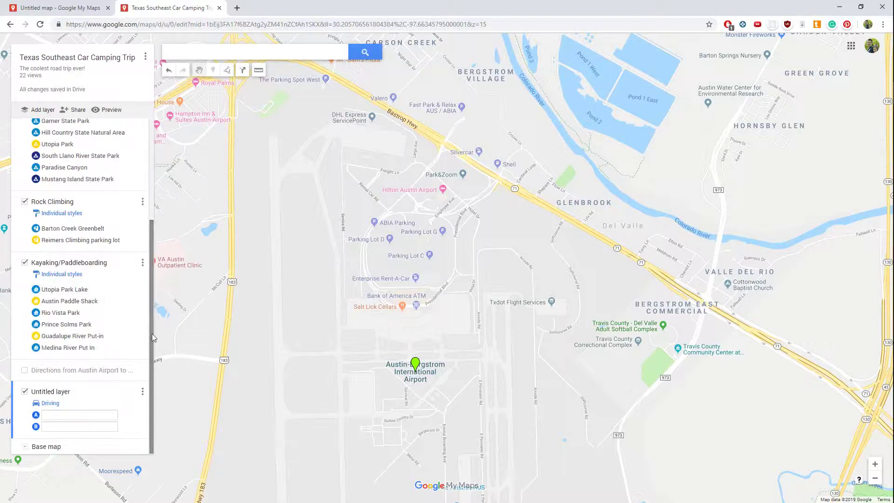
pyautogui.click(87, 416)
pyautogui.click(415, 367)
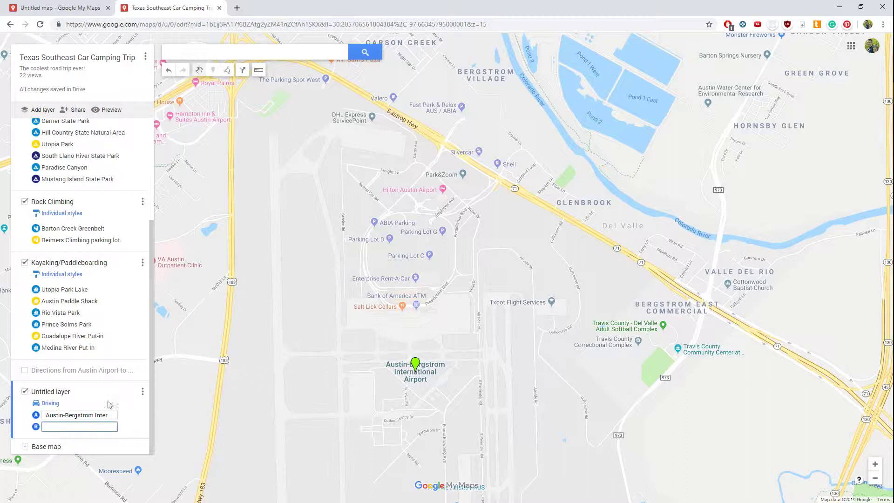
pyautogui.write('mck')
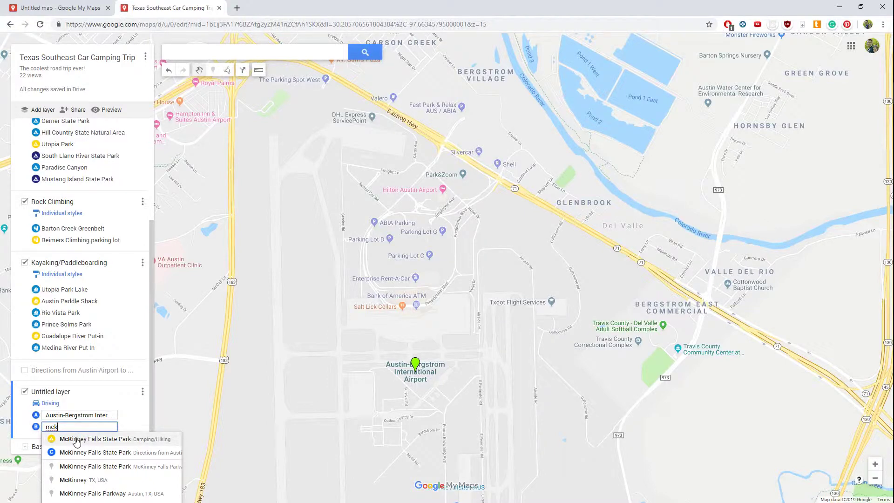
pyautogui.click(77, 440)
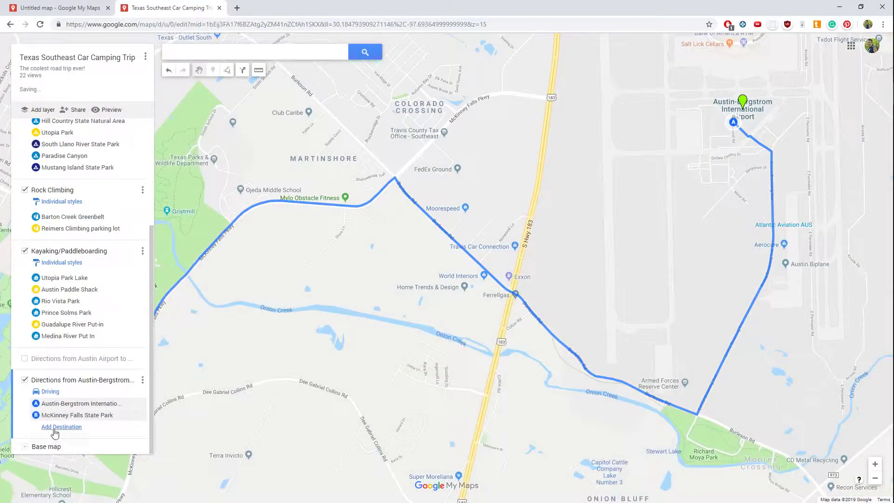
# - Add the Austin Paddle Shack marker as destination C of the new driving route
pyautogui.click(875, 479)
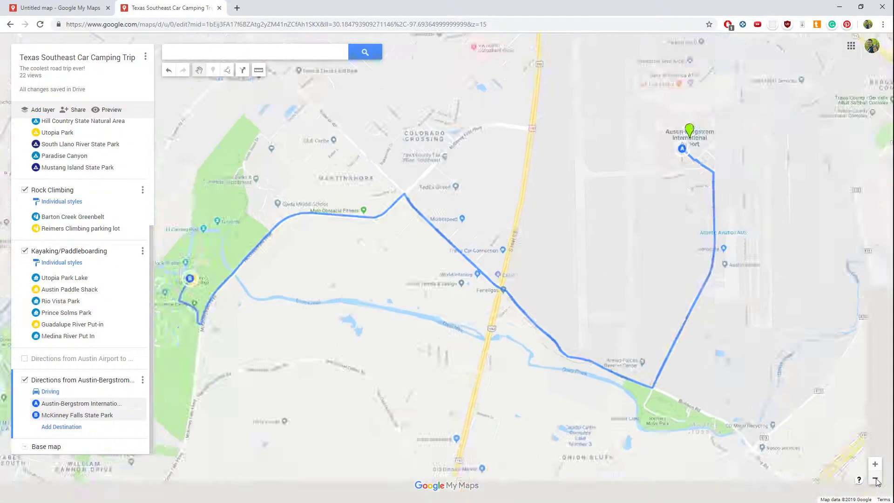
pyautogui.click(875, 479)
pyautogui.click(875, 479)
pyautogui.click(875, 480)
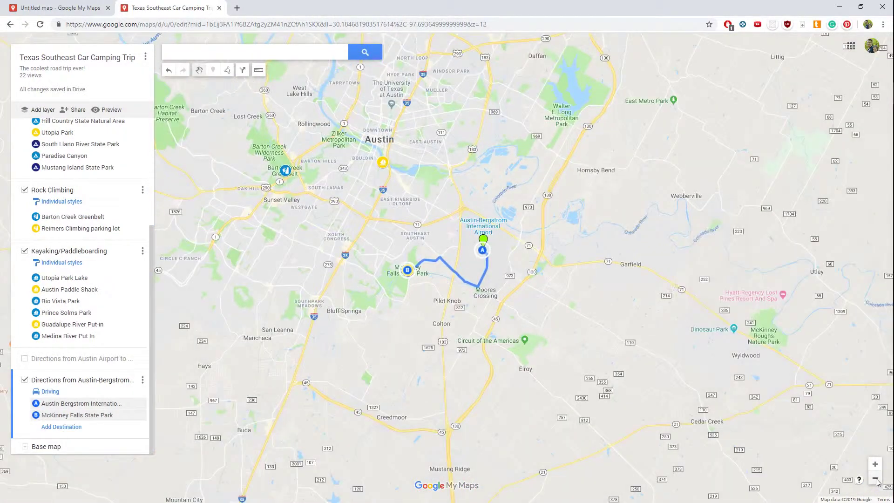
pyautogui.moveTo(320, 221); pyautogui.dragTo(491, 365)
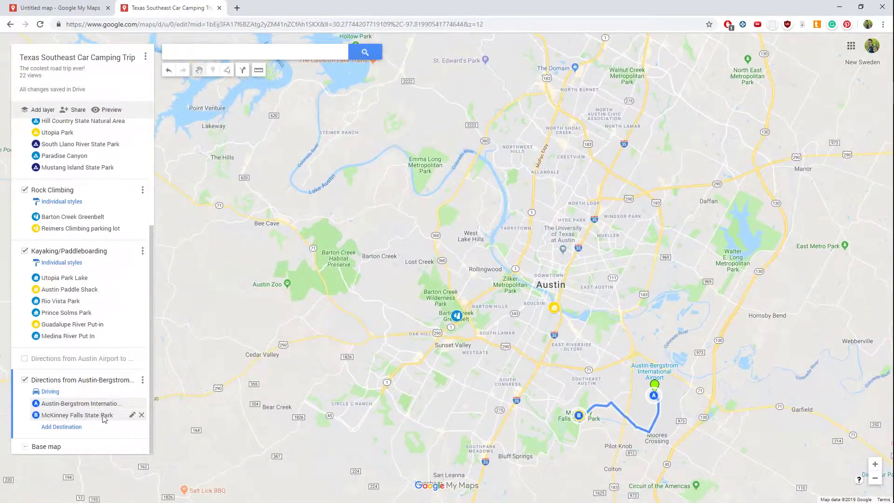
pyautogui.click(49, 427)
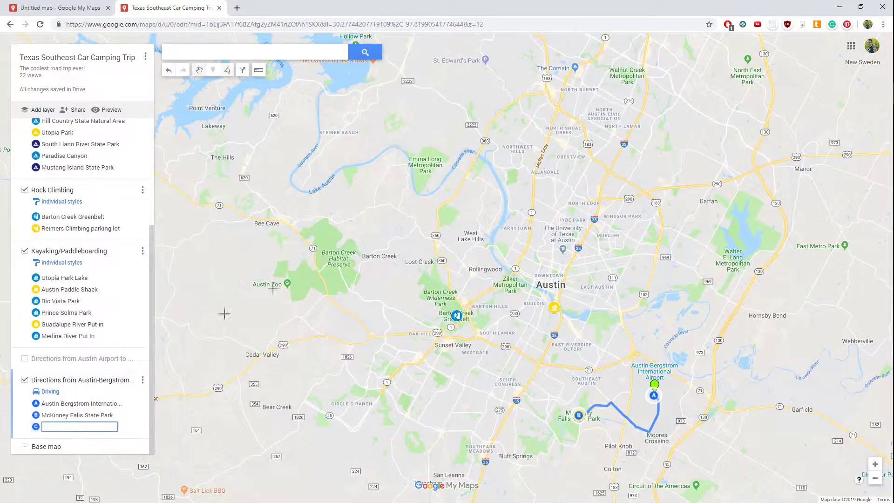
pyautogui.click(554, 311)
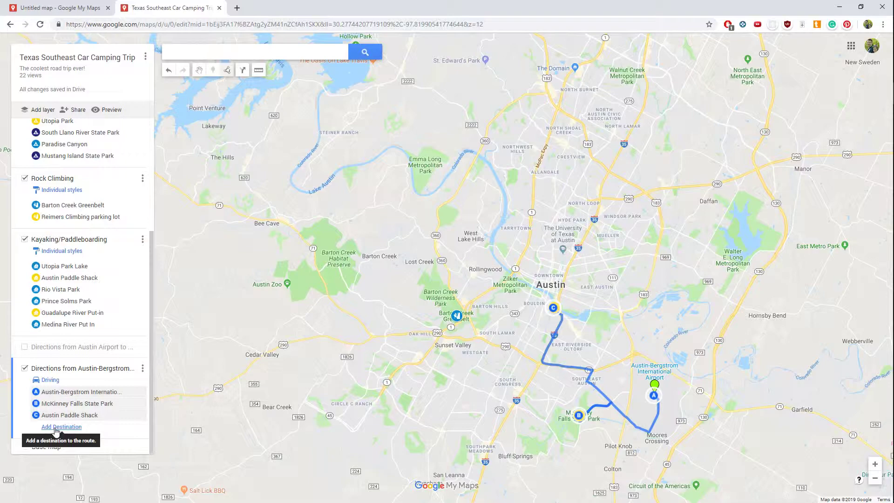
# - Extend the driving route with Pedernales Falls State Park as destination D and Reimers Climbing parking lot as destination E
pyautogui.click(55, 429)
pyautogui.moveTo(302, 378); pyautogui.dragTo(663, 473)
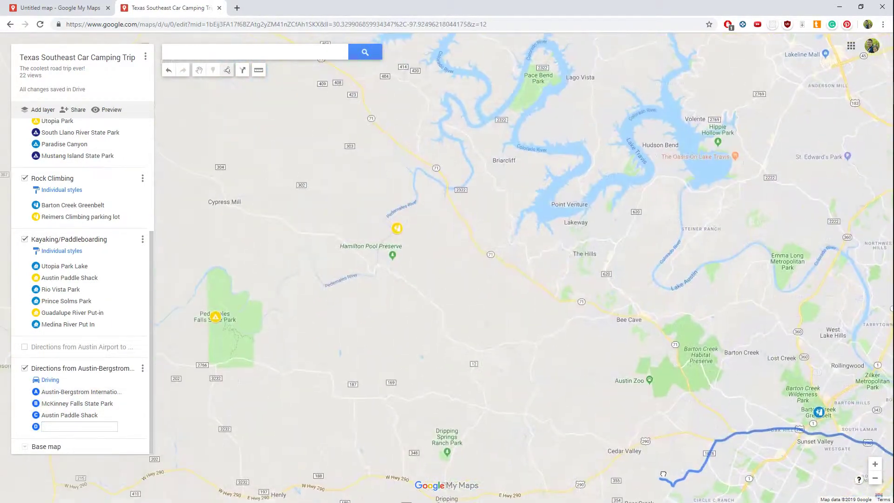
pyautogui.click(217, 321)
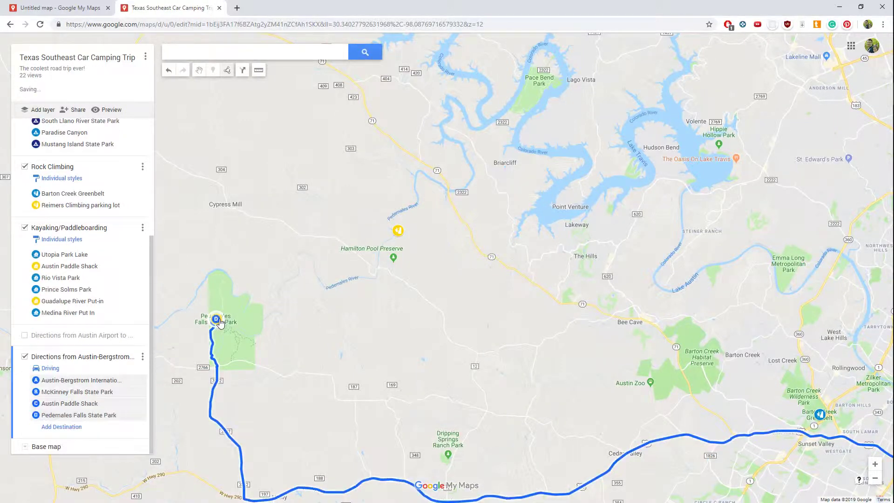
pyautogui.click(70, 426)
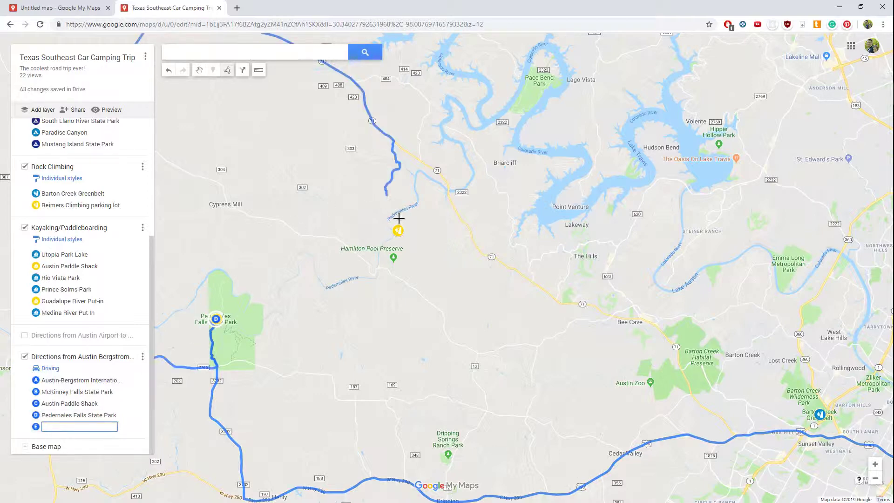
pyautogui.click(398, 232)
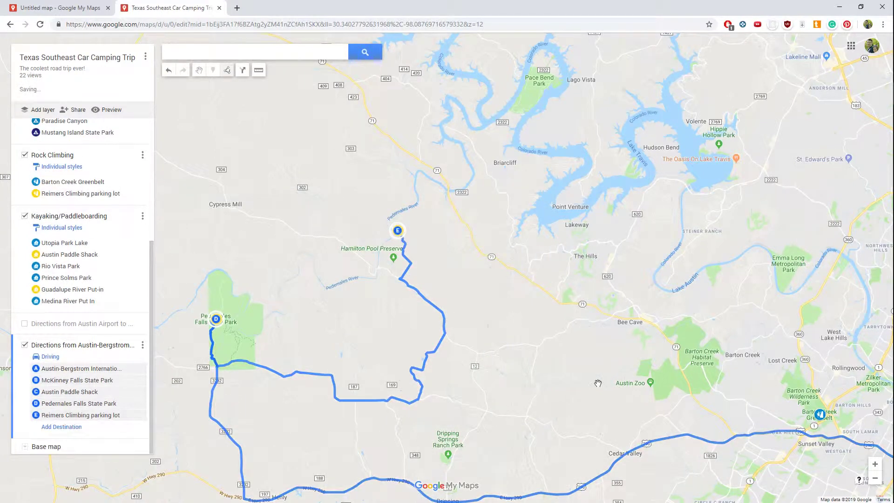
# - Check the remaining yellow markers west of the route by viewing the Guadalupe River Put-in and Enchanted Rock State Natural Area details
pyautogui.click(874, 479)
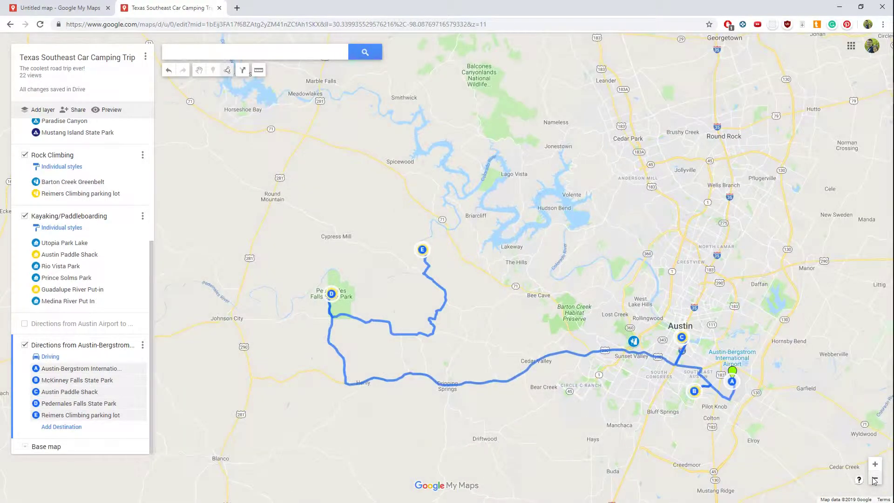
pyautogui.click(874, 482)
pyautogui.moveTo(389, 364); pyautogui.dragTo(513, 346)
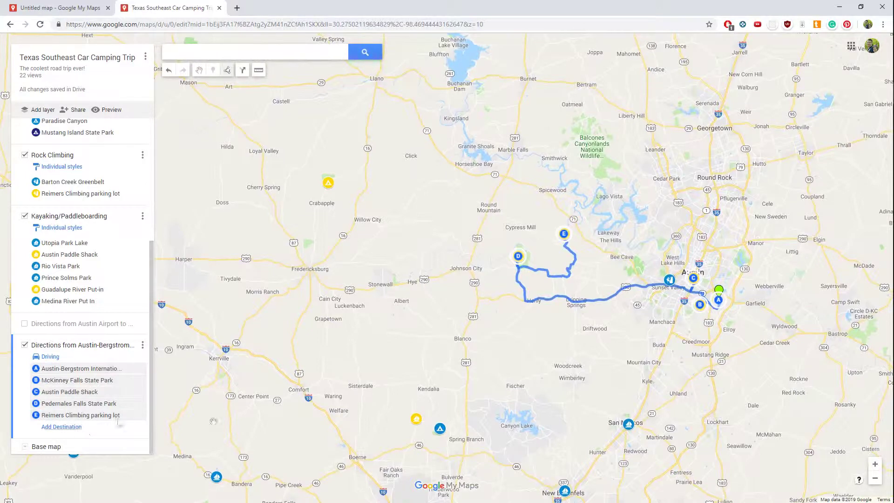
pyautogui.click(416, 421)
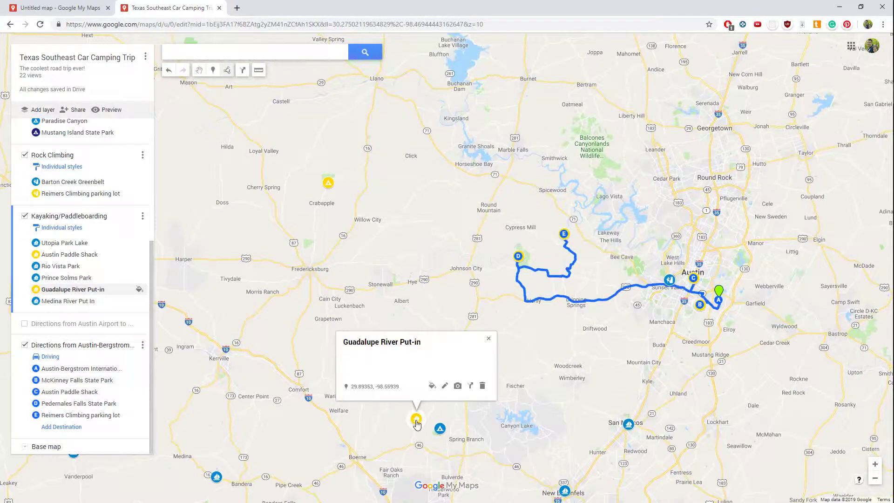
pyautogui.click(488, 339)
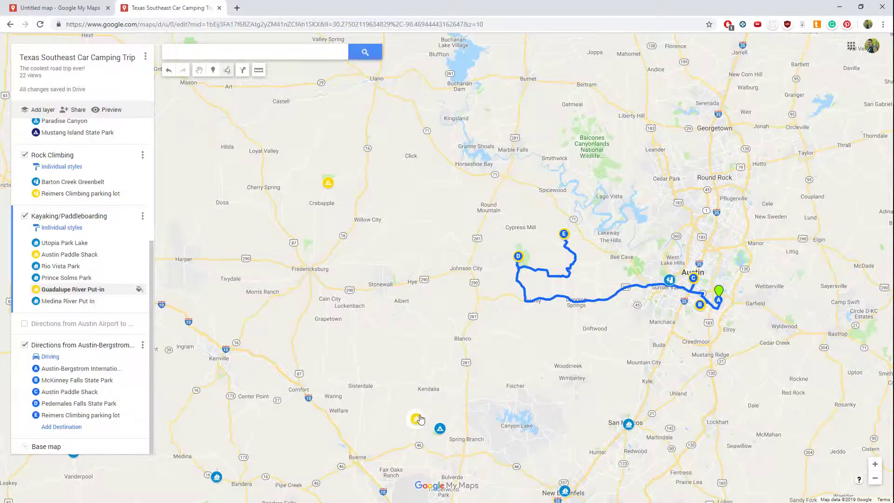
pyautogui.click(329, 184)
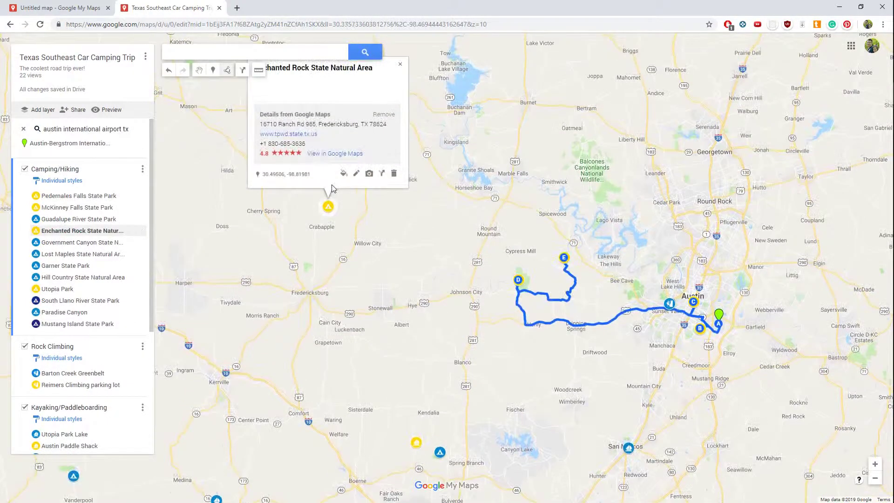
pyautogui.click(399, 64)
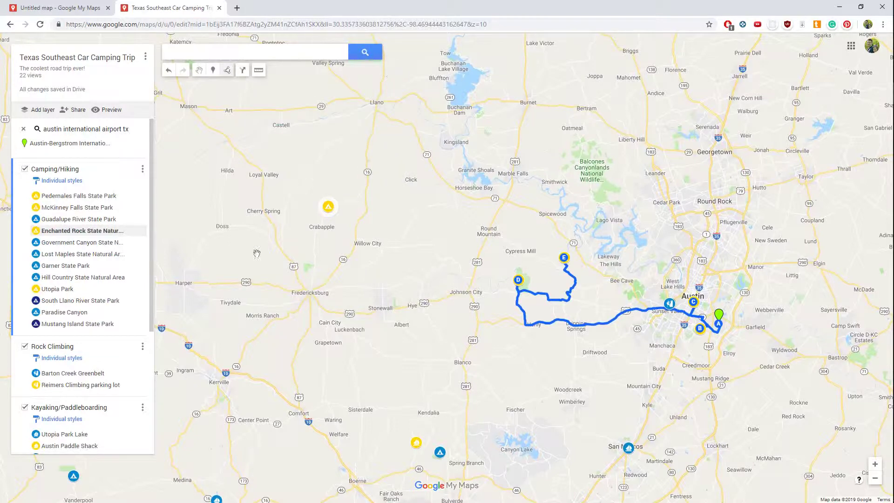
# - Add Enchanted Rock State Natural Area from the Camping/Hiking layer as destination F of the driving route
pyautogui.scroll(-4, 138, 373)
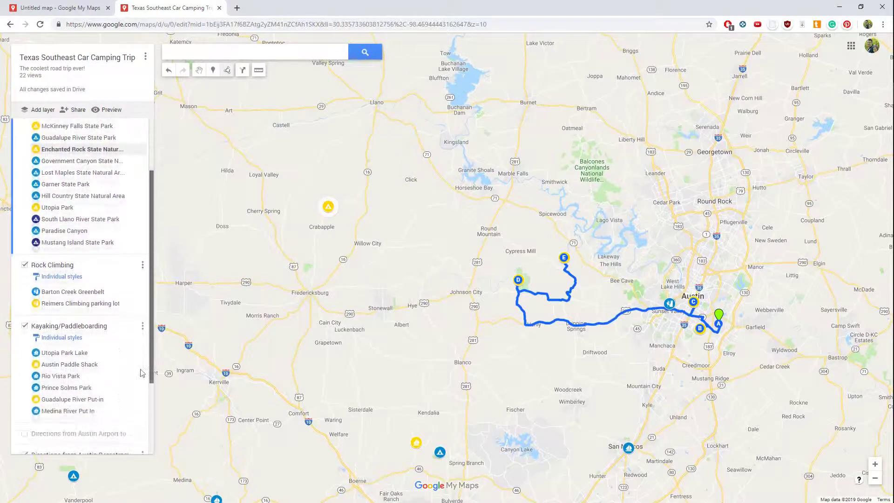
pyautogui.scroll(-1, 139, 408)
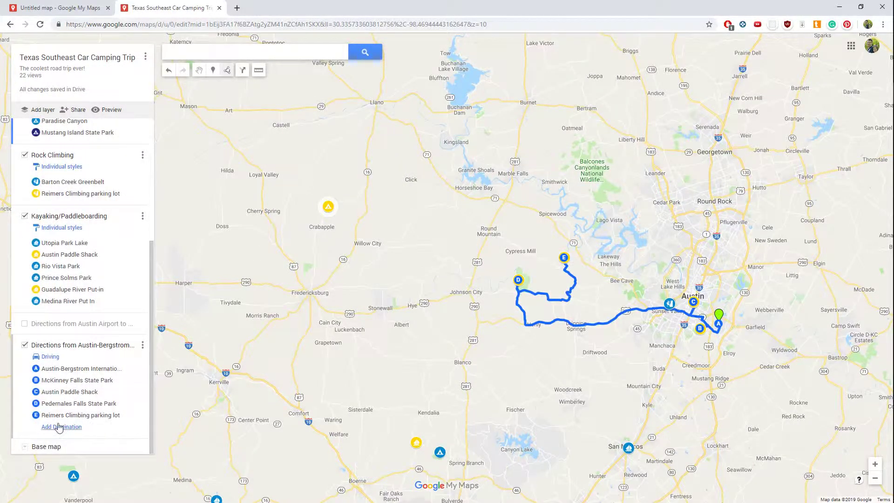
pyautogui.click(57, 427)
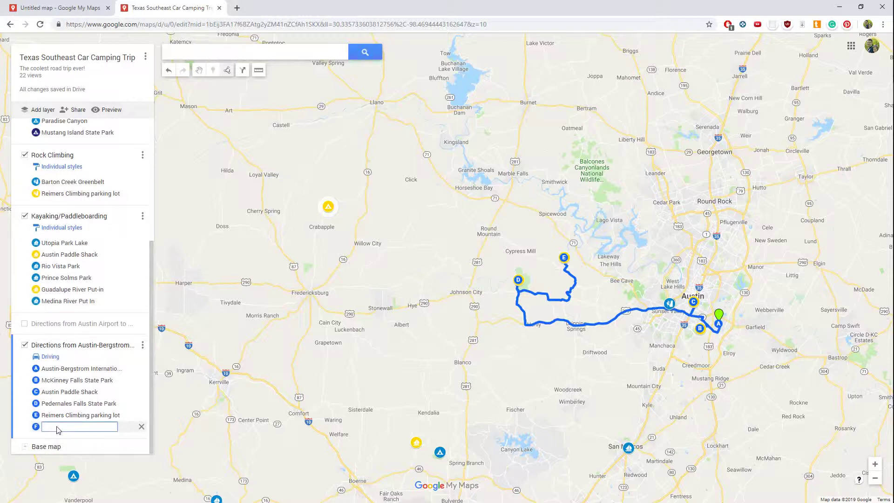
pyautogui.write('enchanted')
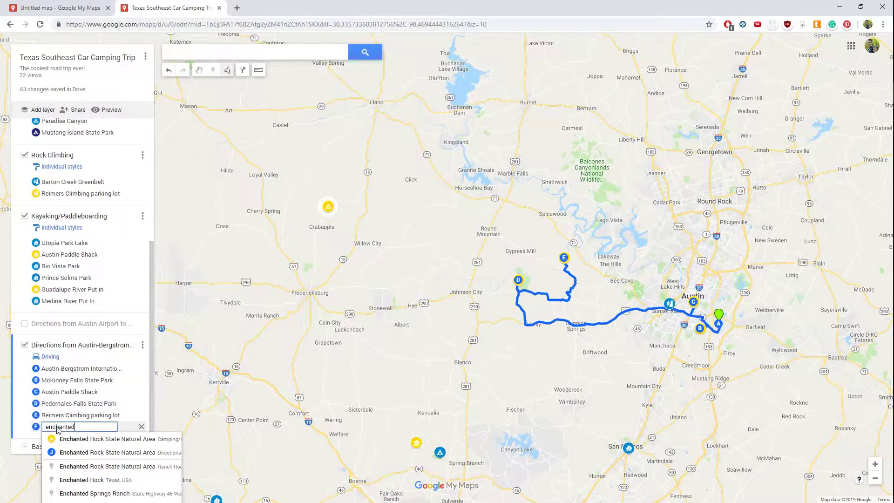
pyautogui.click(69, 440)
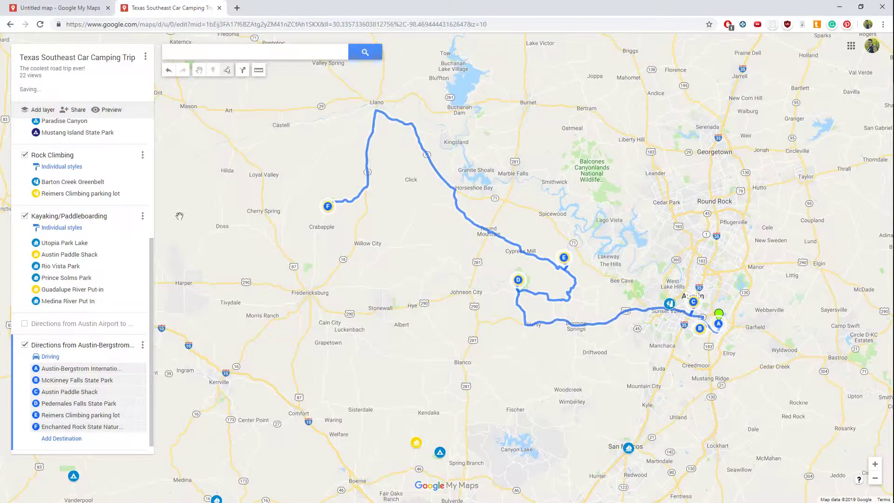
# - View the new route's step-by-step directions with its total distance and driving time, and close them
pyautogui.click(143, 345)
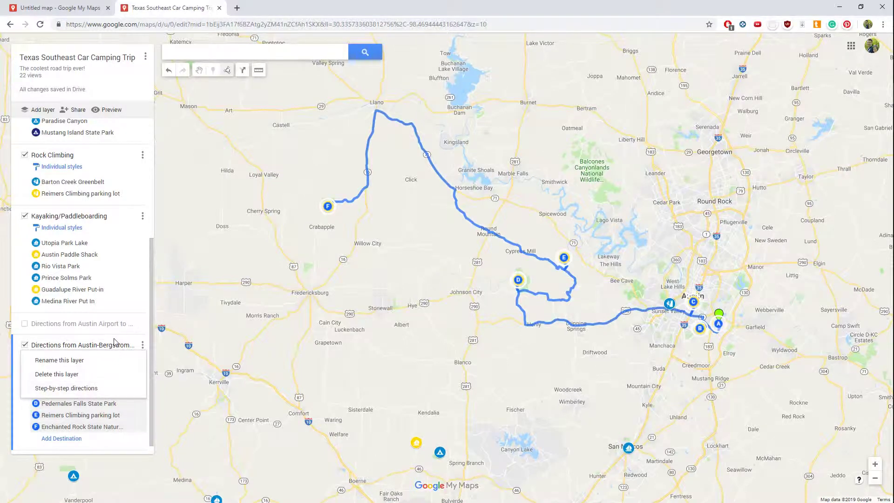
pyautogui.click(49, 388)
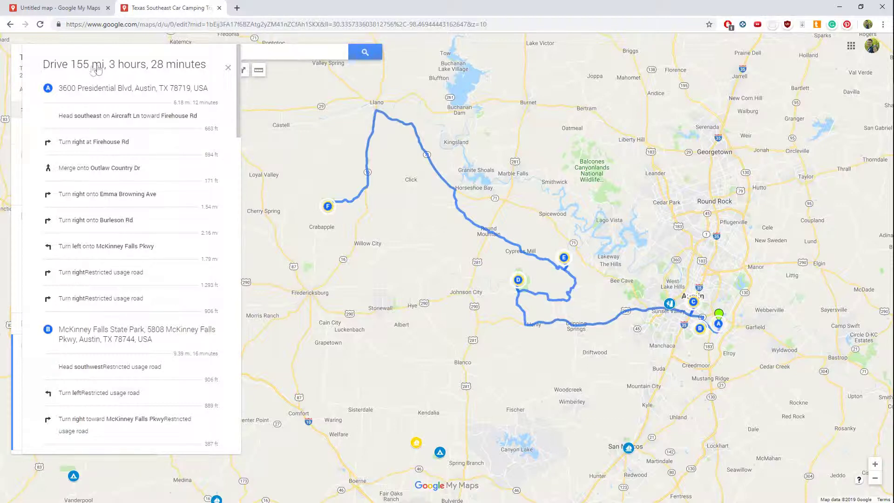
pyautogui.click(228, 69)
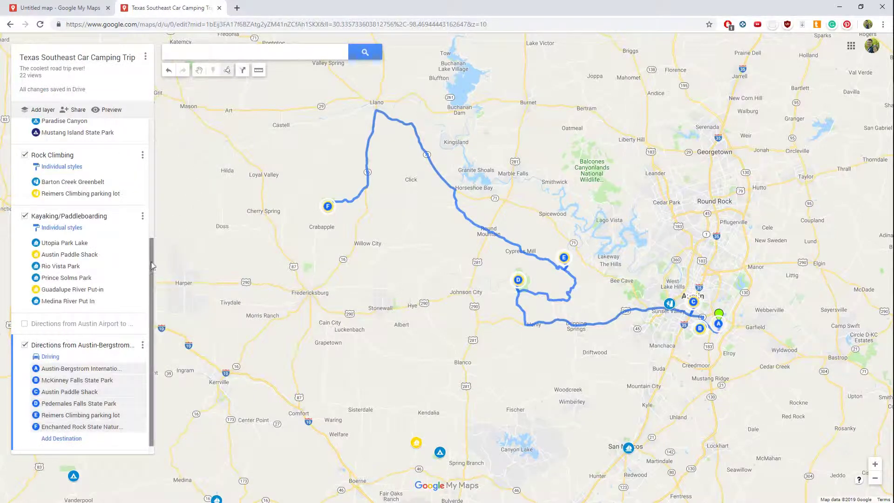
pyautogui.scroll(-1, 152, 264)
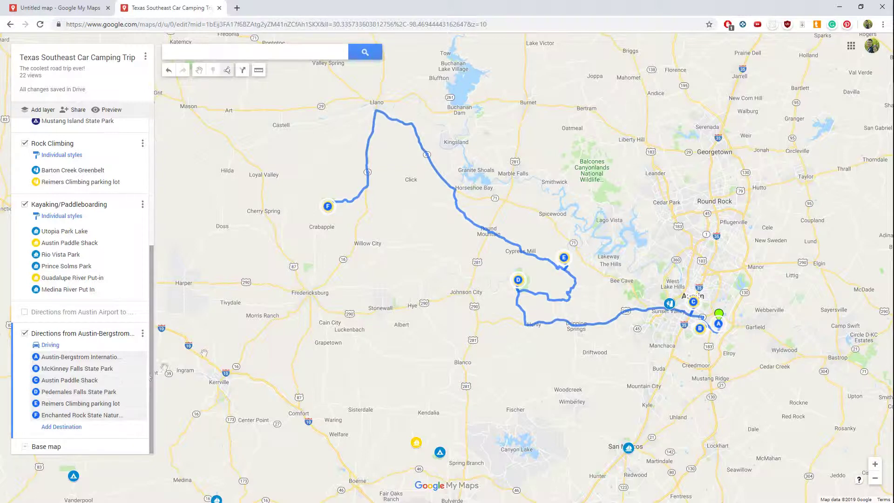
pyautogui.moveTo(320, 338); pyautogui.dragTo(342, 340)
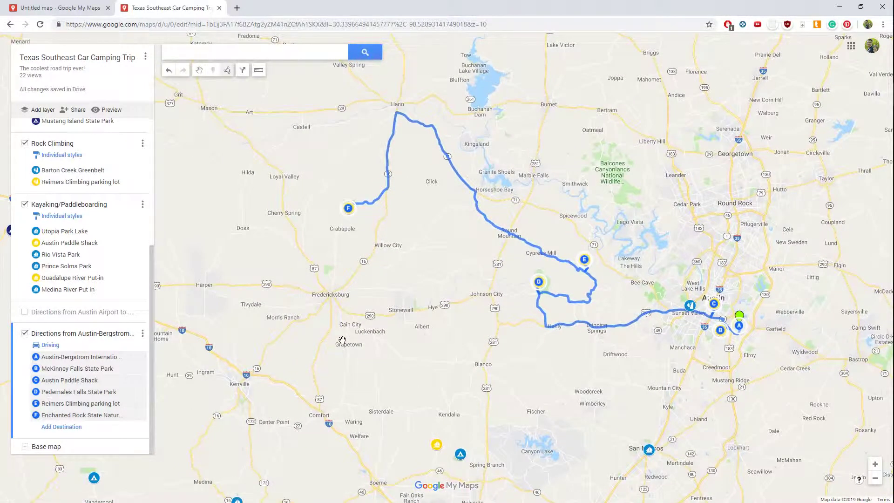